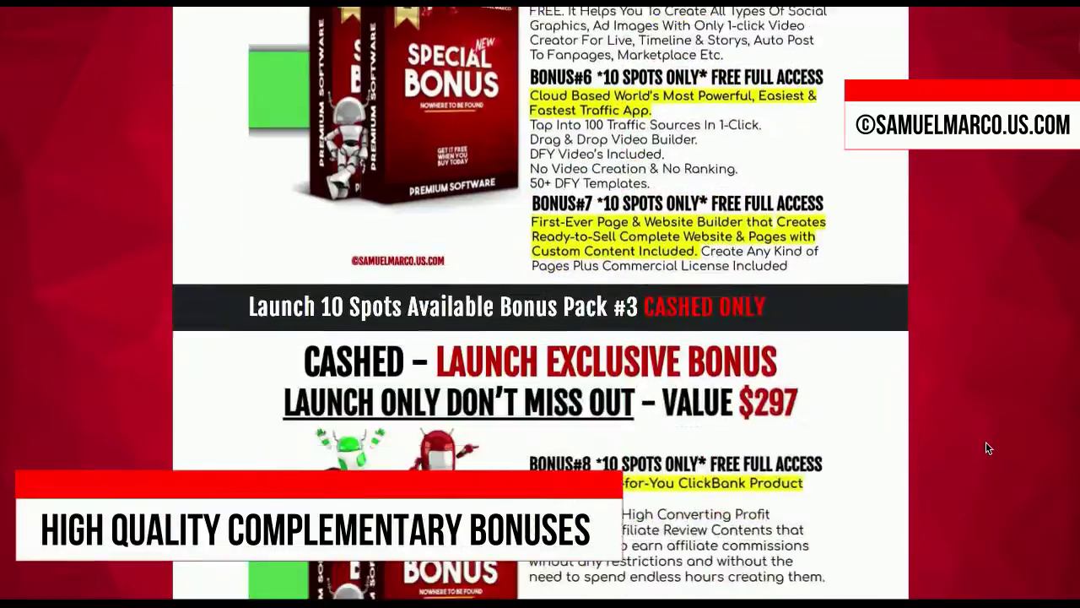
- Open the Affiliate Marketing campaign from the Campaigns list for editing
scroll(986, 448, down, 10)
scroll(987, 442, down, 10)
scroll(987, 442, down, 10)
scroll(987, 442, down, 10)
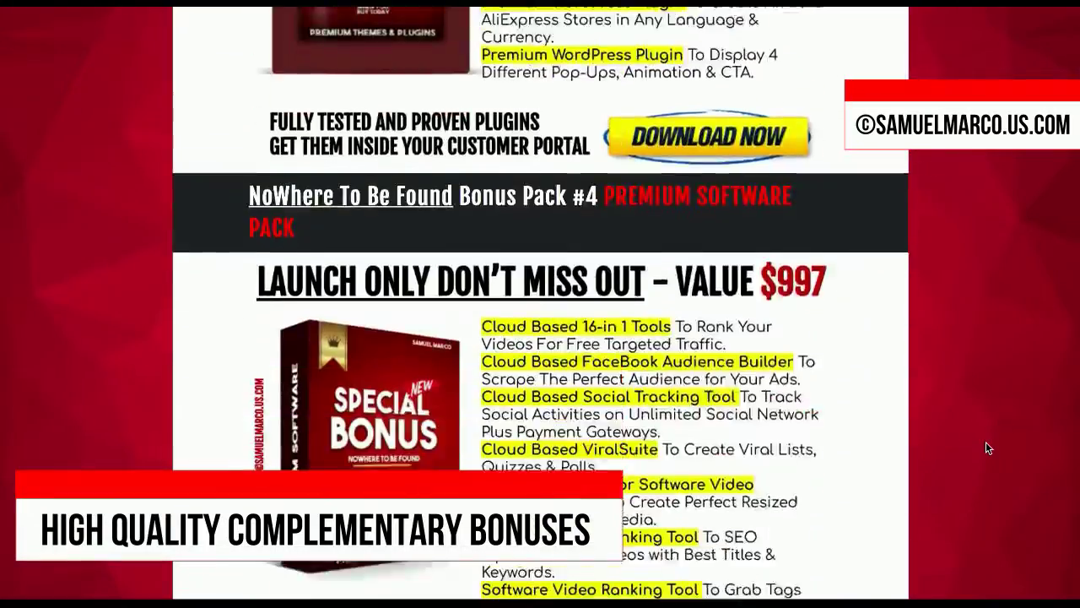
scroll(987, 442, down, 10)
scroll(987, 442, down, 10)
scroll(987, 442, down, 10)
scroll(986, 443, down, 10)
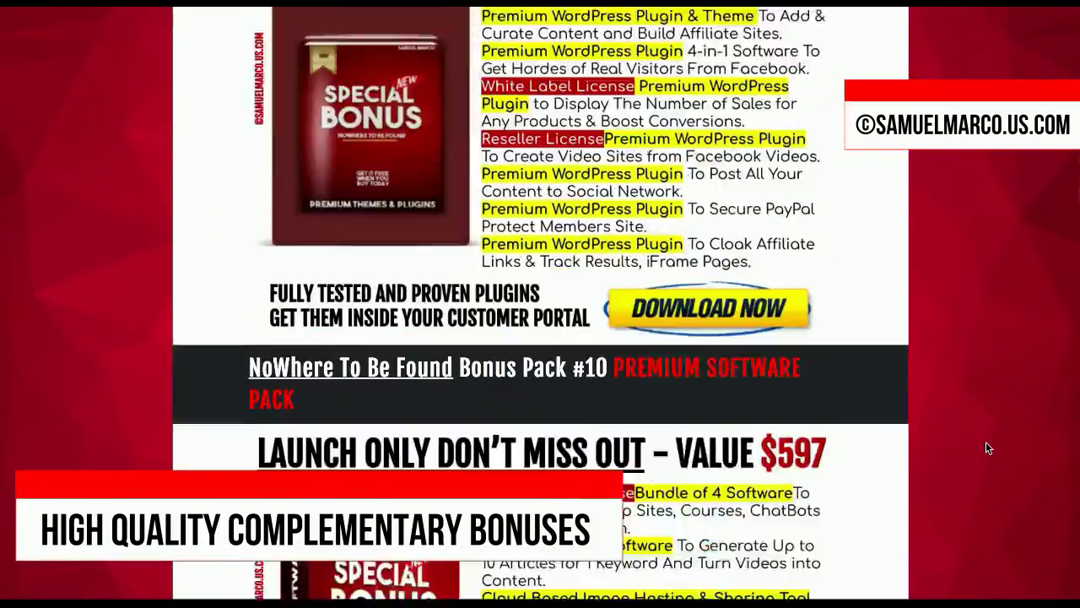
scroll(987, 442, down, 10)
scroll(987, 447, down, 10)
scroll(987, 447, down, 10)
scroll(987, 447, down, 10)
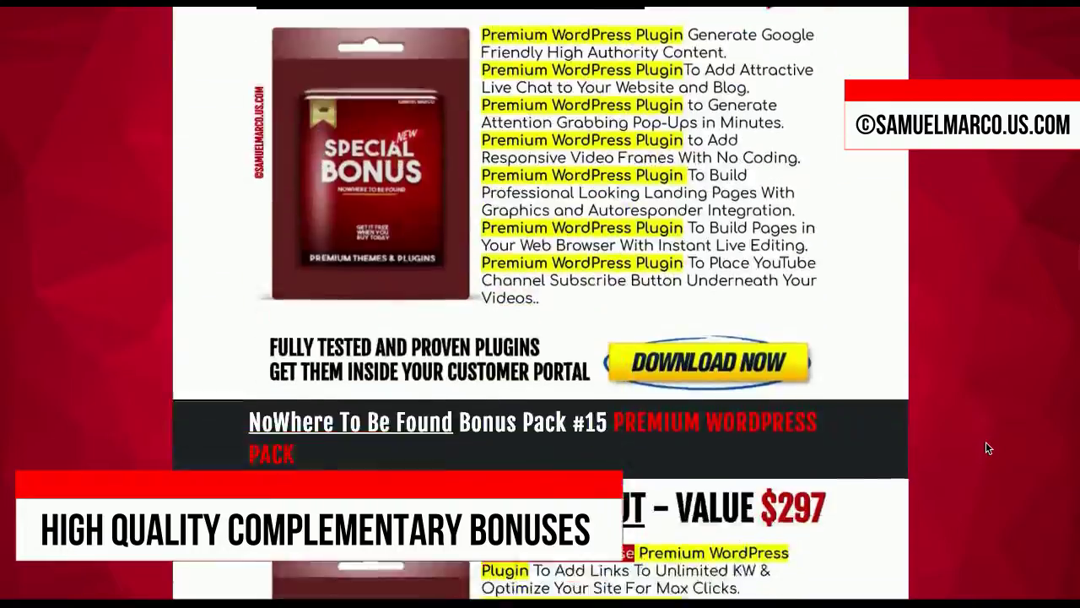
scroll(988, 447, down, 10)
scroll(986, 444, down, 10)
scroll(986, 443, down, 10)
scroll(986, 443, down, 10)
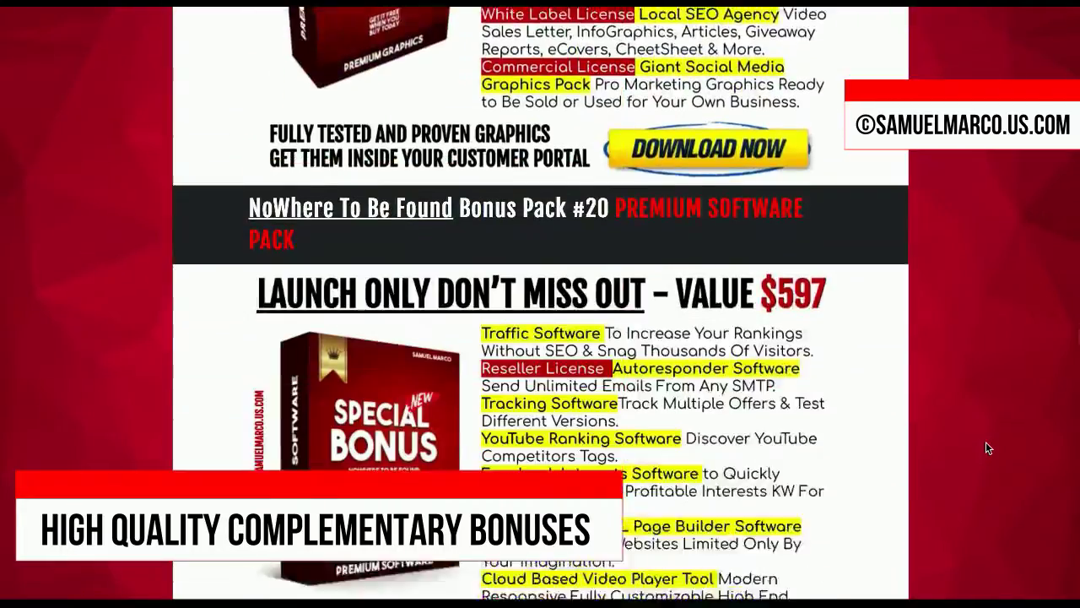
scroll(987, 443, down, 10)
scroll(987, 443, down, 10)
scroll(986, 443, down, 10)
scroll(987, 443, down, 10)
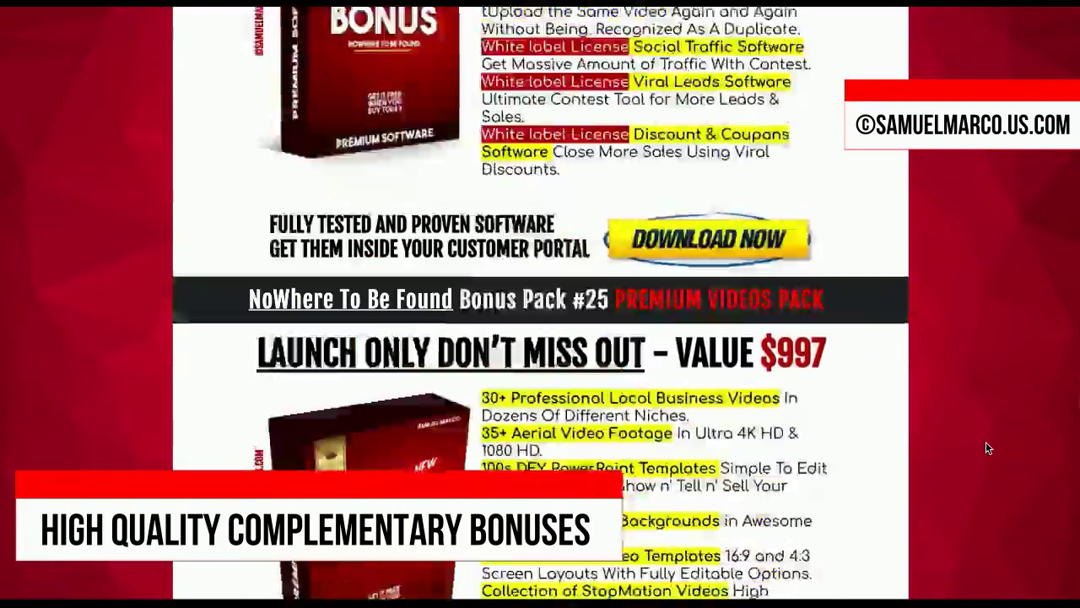
scroll(987, 443, down, 10)
scroll(986, 447, down, 10)
scroll(986, 448, down, 10)
scroll(986, 447, down, 10)
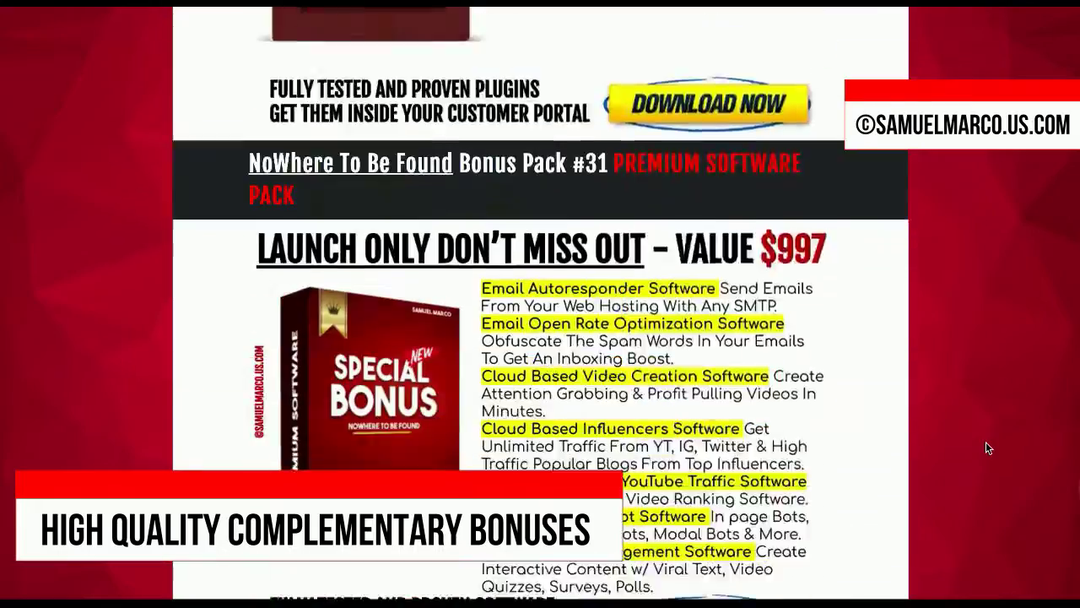
scroll(986, 447, down, 10)
scroll(990, 448, down, 10)
scroll(989, 448, down, 10)
scroll(989, 448, down, 10)
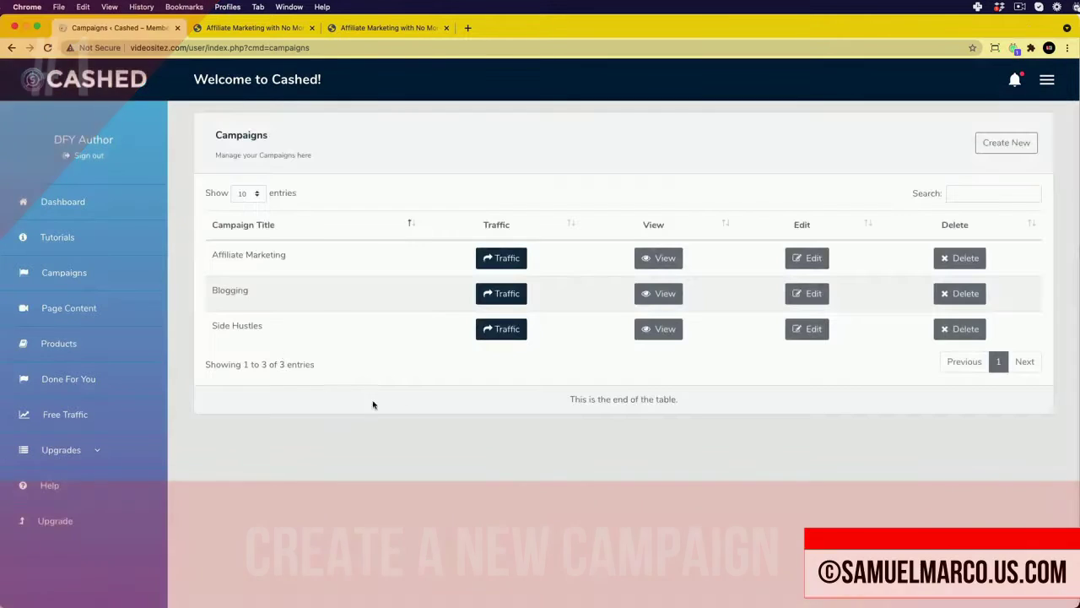
click(806, 258)
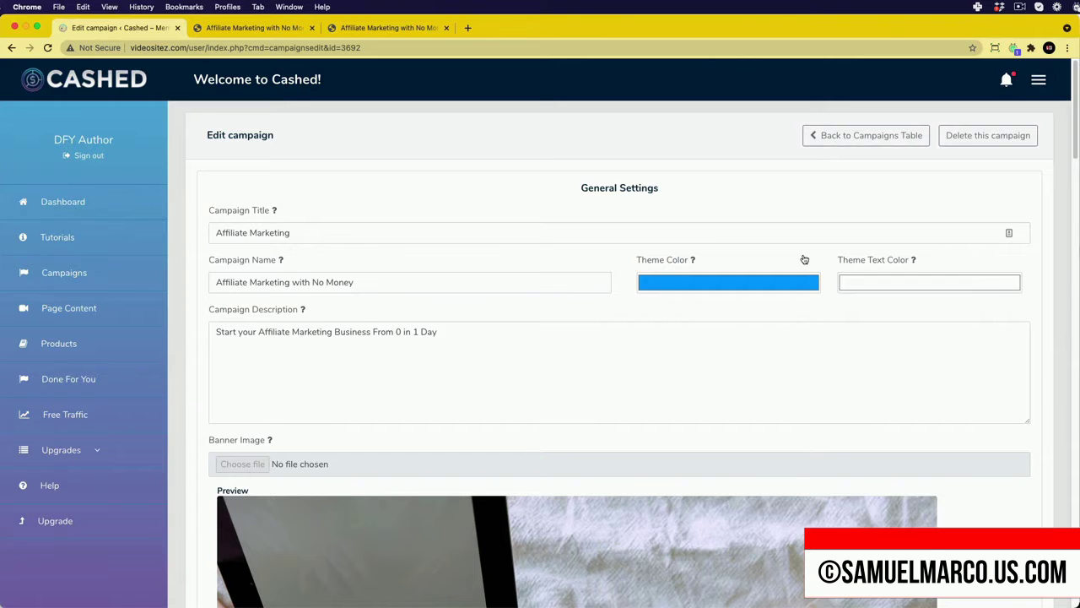
- Review the campaign's general and site settings, then click into the Creator name field
scroll(598, 300, down, 10)
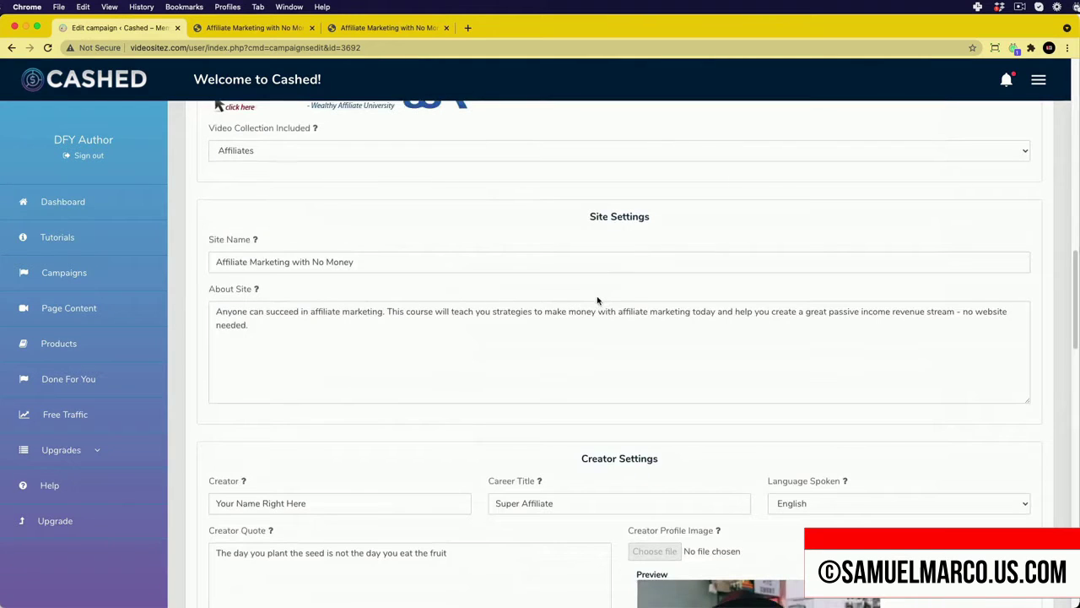
scroll(597, 300, up, 3)
scroll(598, 301, up, 5)
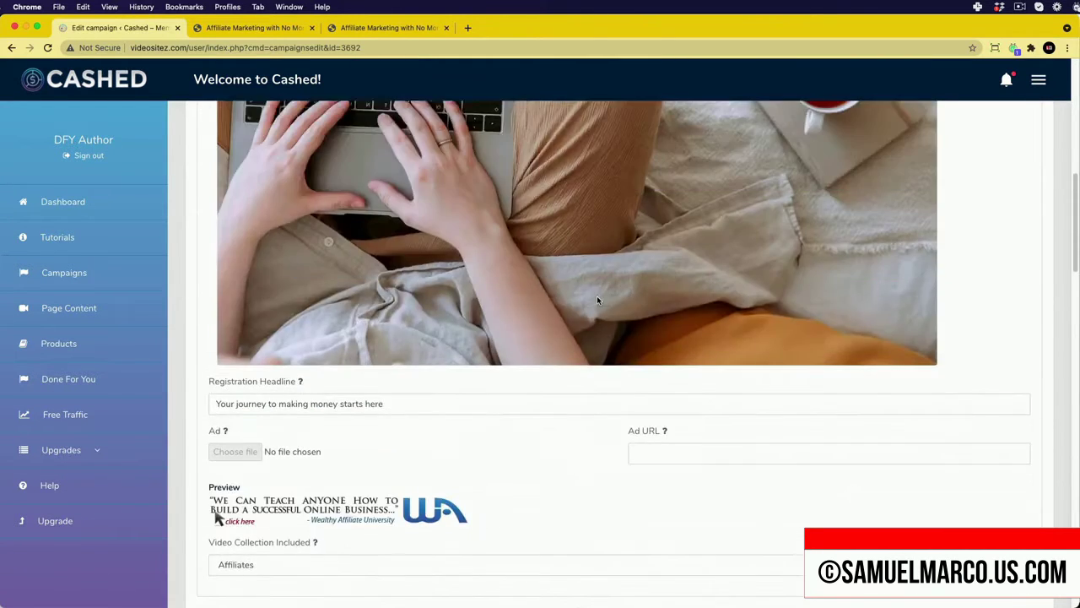
scroll(597, 300, up, 5)
scroll(597, 299, up, 3)
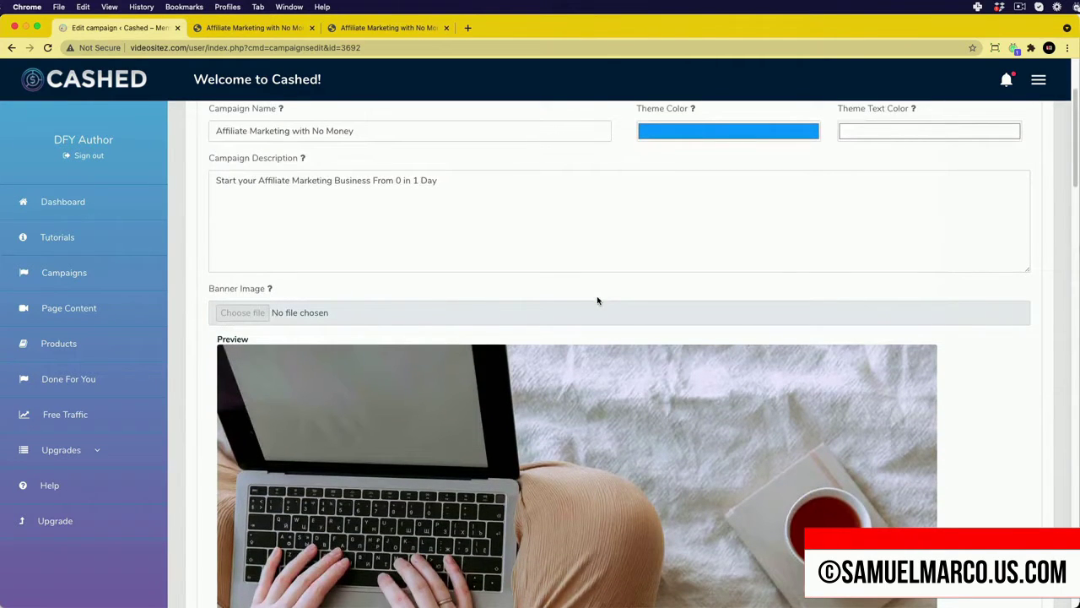
scroll(597, 301, down, 8)
scroll(598, 301, down, 4)
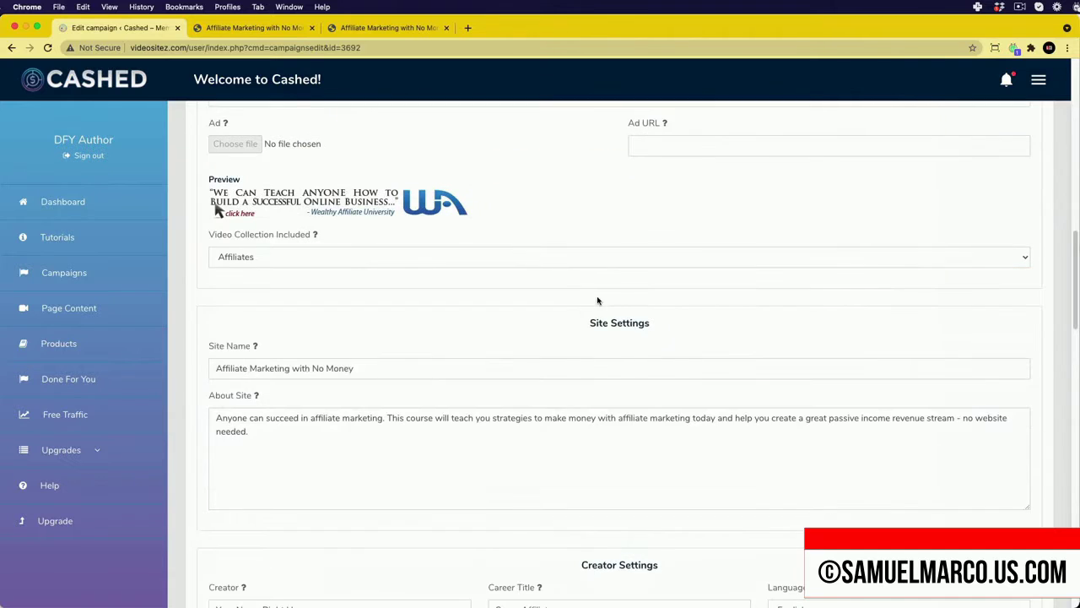
scroll(598, 300, down, 1)
scroll(597, 301, down, 3)
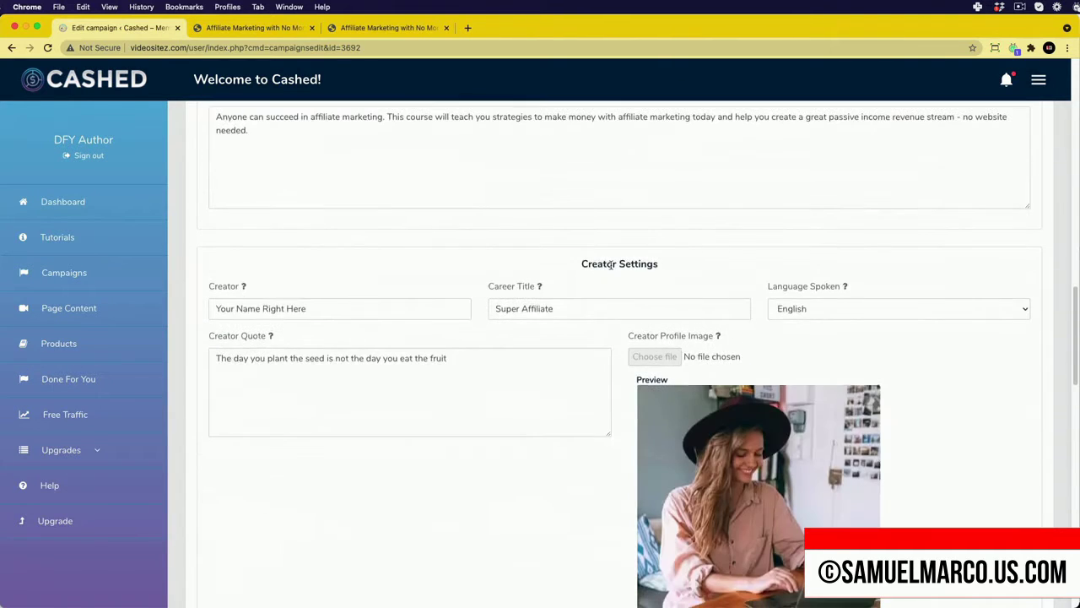
click(214, 308)
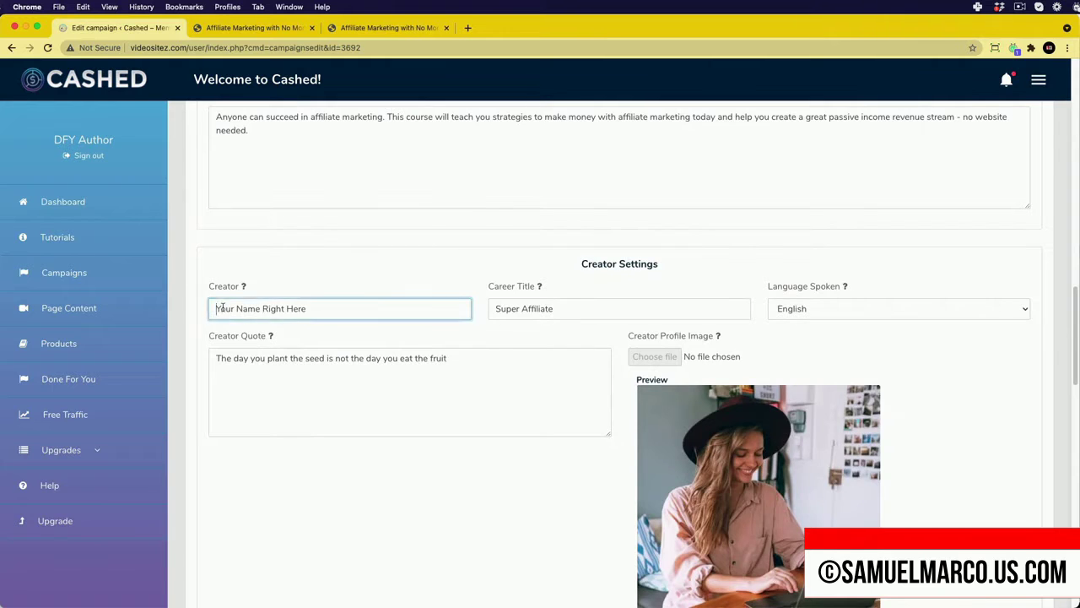
key(ctrl+Tab)
- Preview the live campaign page, then save the campaign changes
scroll(442, 344, down, 5)
scroll(442, 348, down, 2)
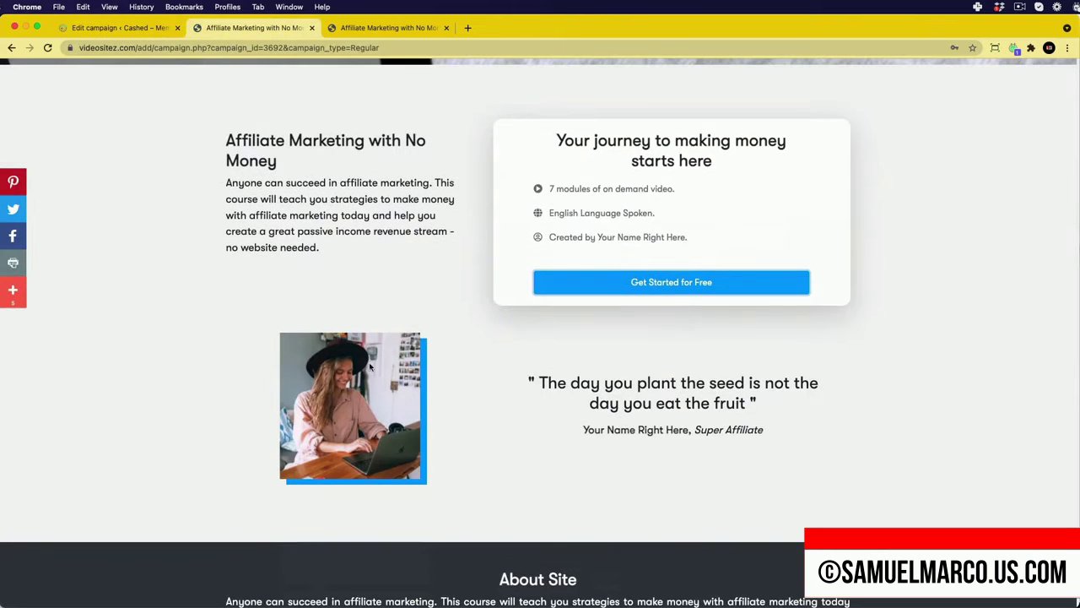
scroll(435, 402, up, 5)
key(ctrl+shift+Tab)
click(518, 578)
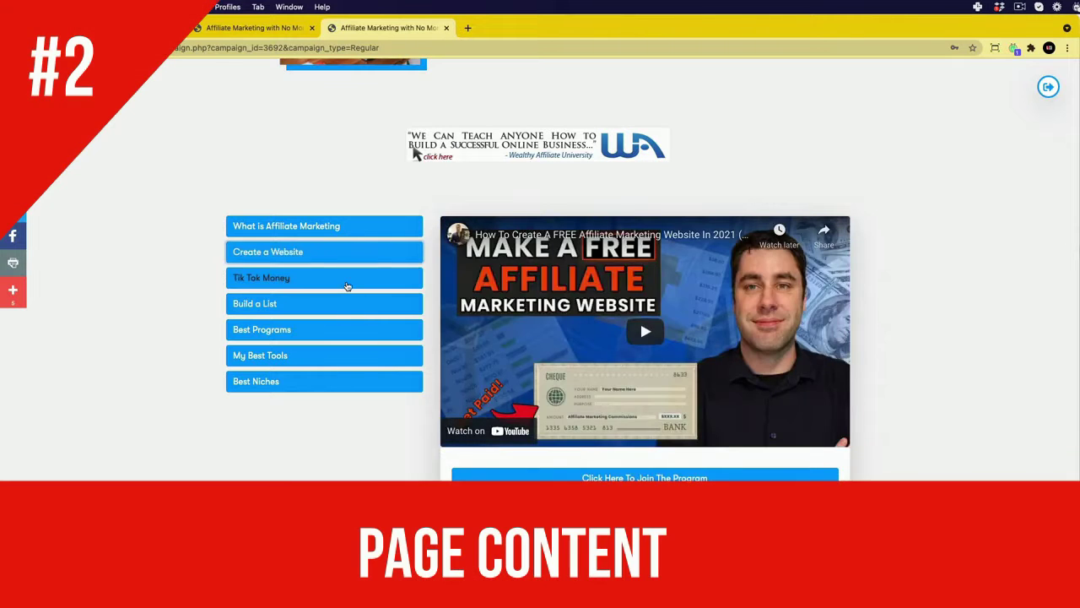
- Play the Tik Tok Money video and browse YouTube results for a video collection
click(347, 286)
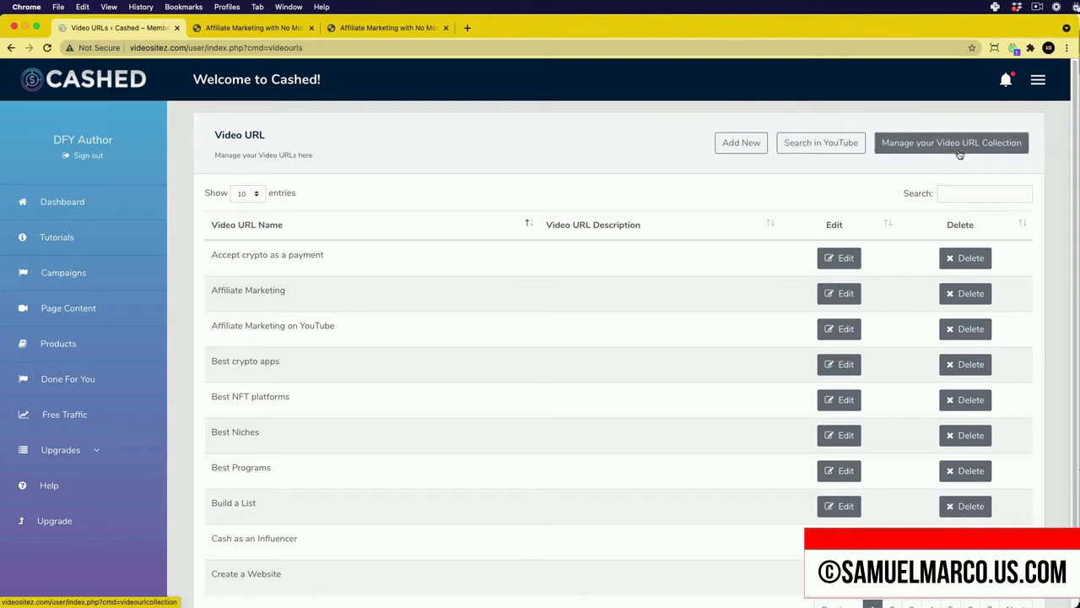
click(955, 155)
scroll(701, 372, down, 5)
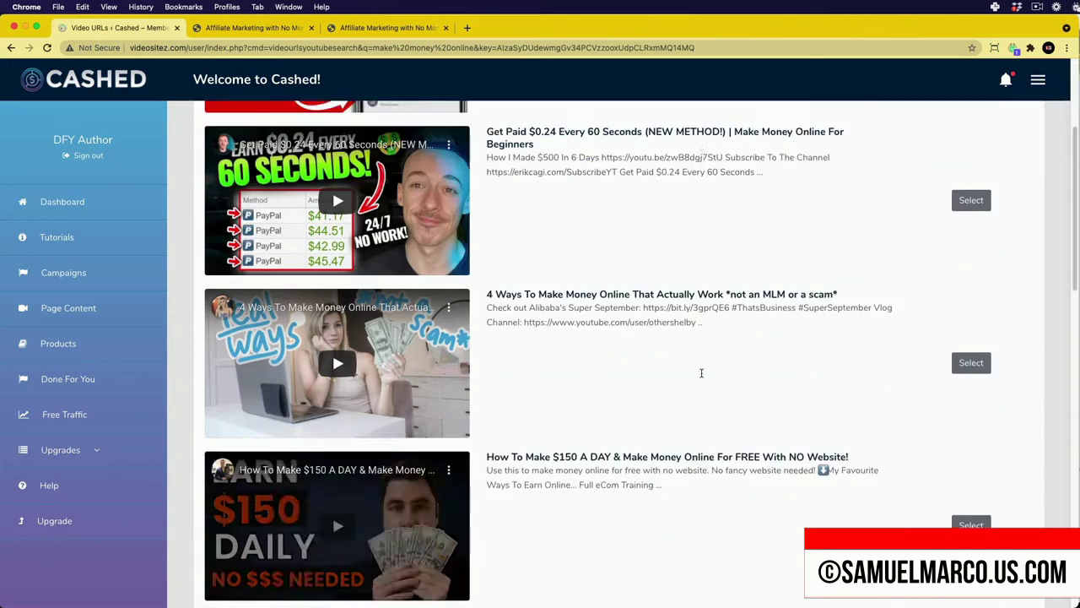
scroll(700, 372, down, 3)
scroll(978, 325, down, 5)
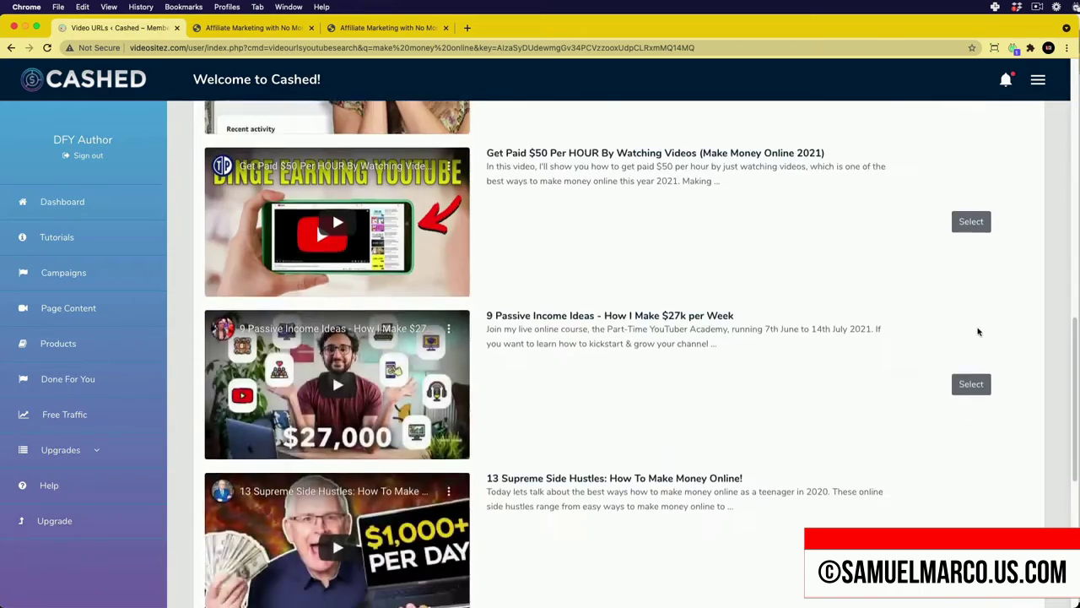
scroll(978, 331, down, 5)
scroll(976, 330, up, 3)
scroll(977, 330, up, 15)
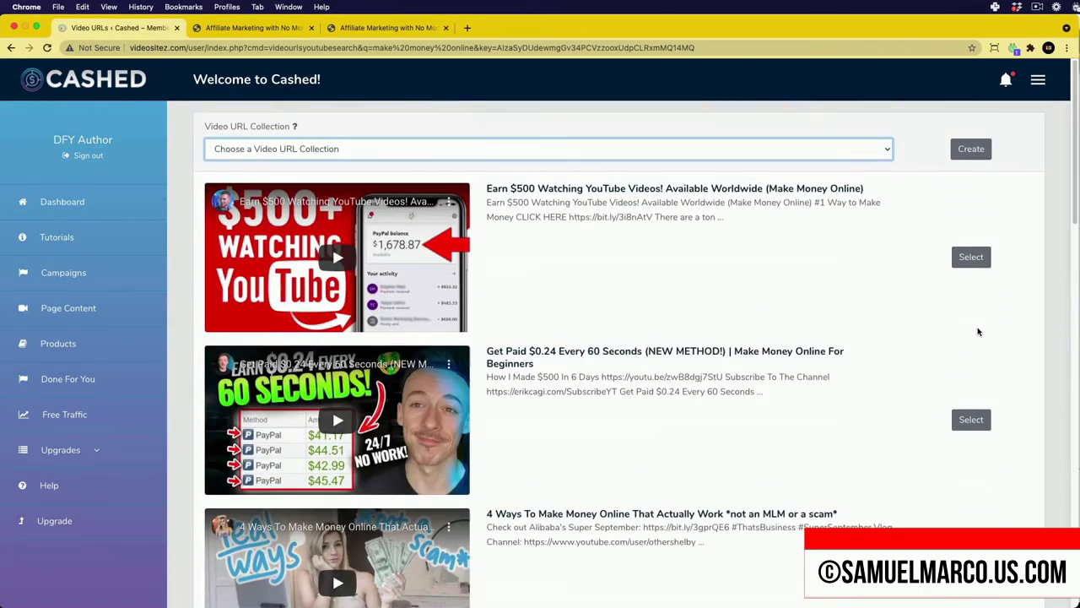
- Include the Earn $500, Get Paid $0.24 and $50 Per HOUR videos, then view Products
click(971, 257)
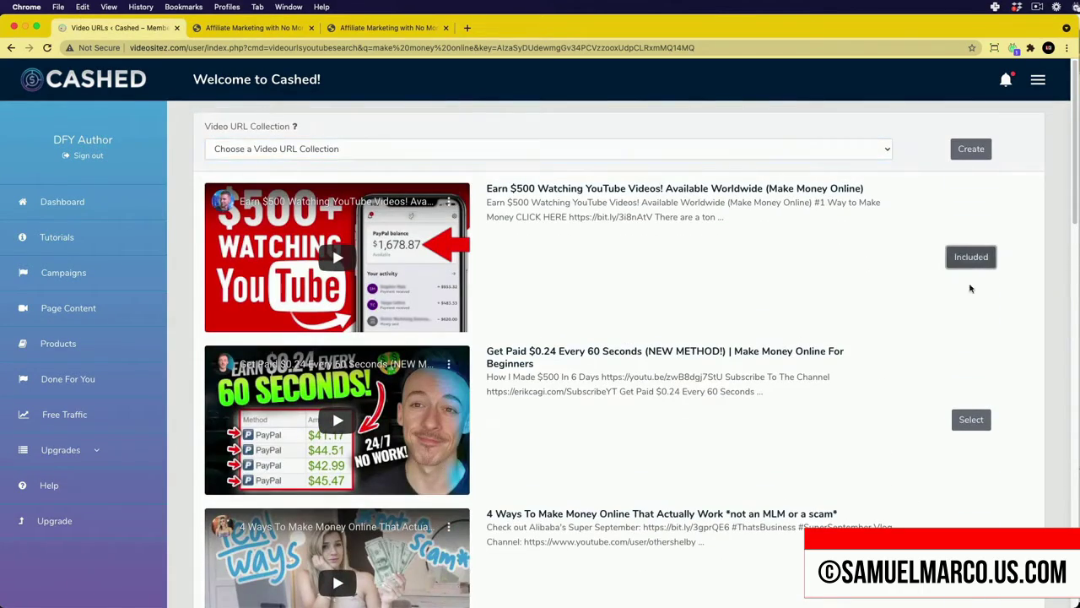
click(971, 419)
scroll(971, 414, down, 3)
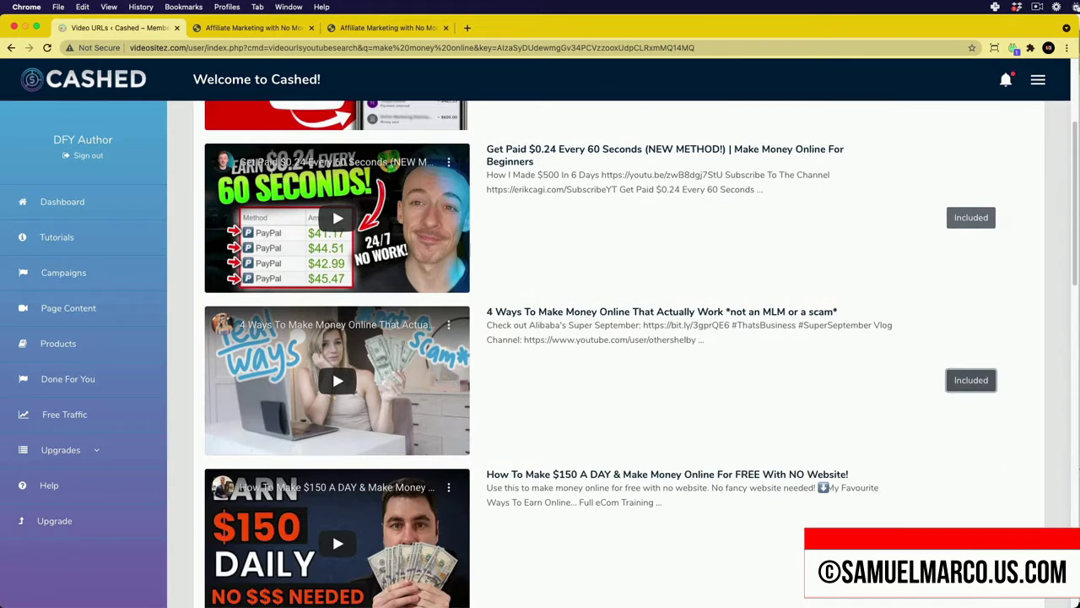
scroll(970, 498, down, 5)
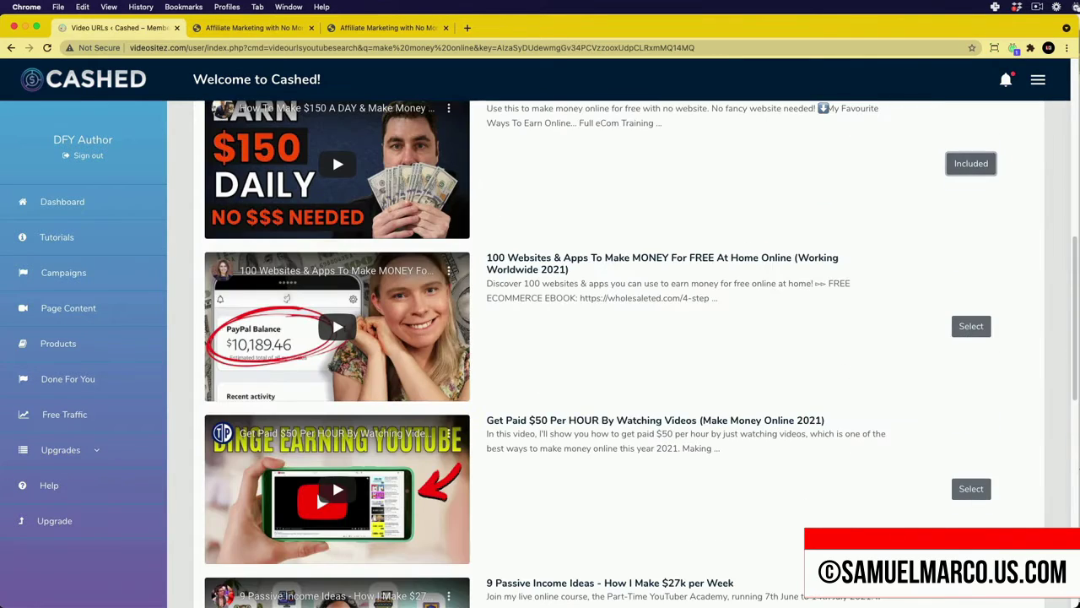
click(971, 489)
scroll(969, 507, down, 2)
click(58, 342)
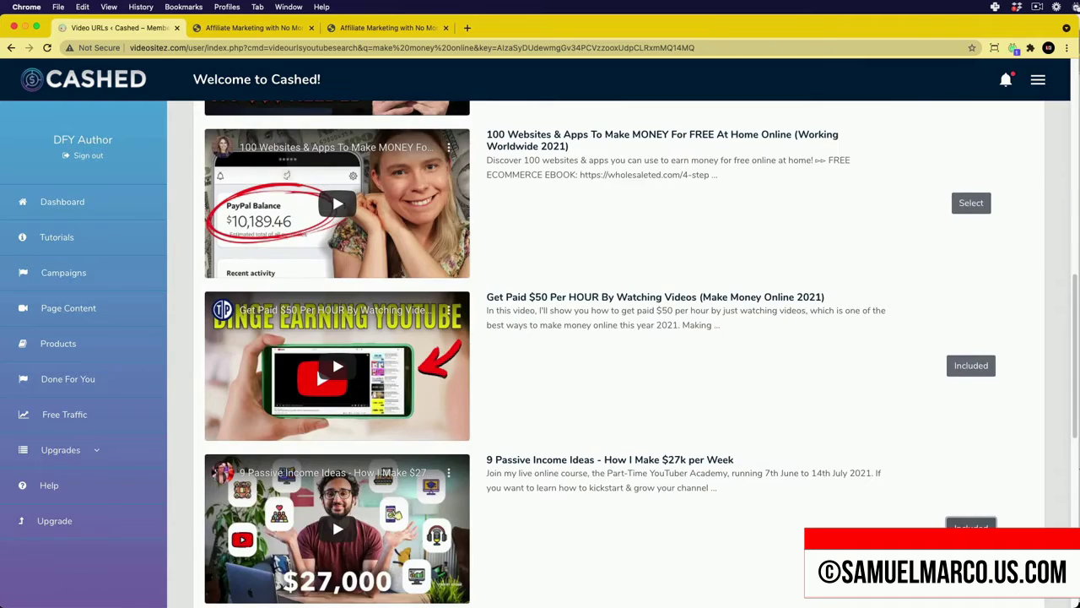
scroll(596, 553, down, 3)
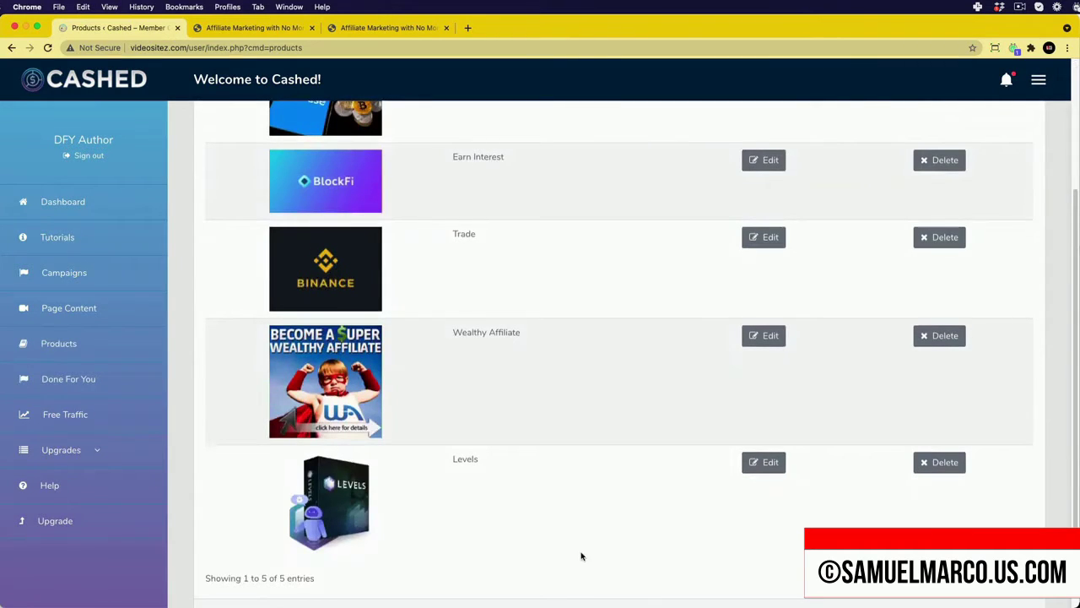
- Open the Wealthy Affiliate product's edit form and look through its fields
click(763, 335)
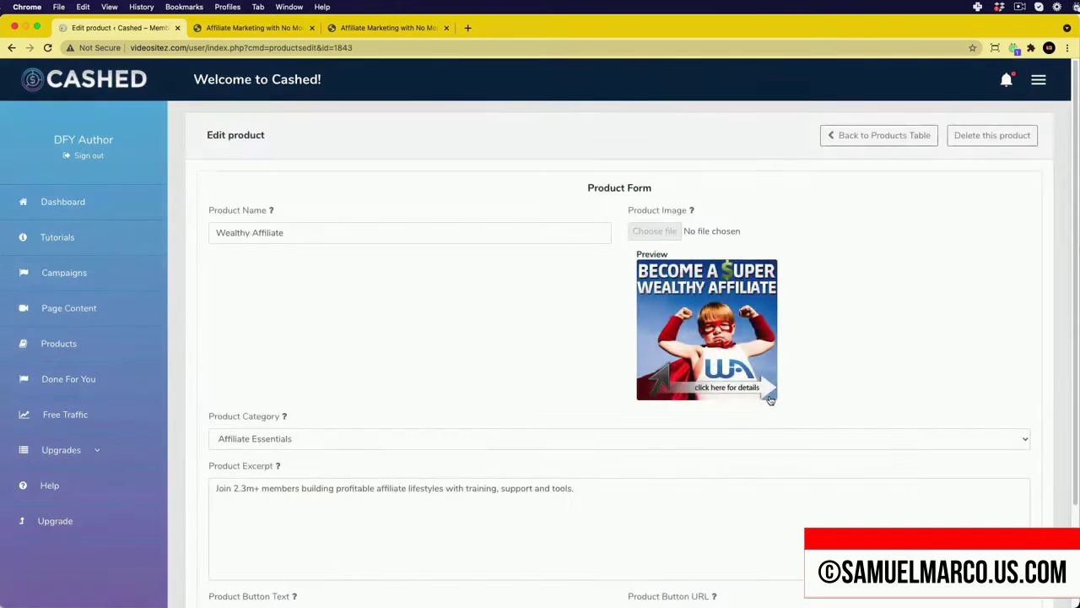
scroll(407, 547, down, 2)
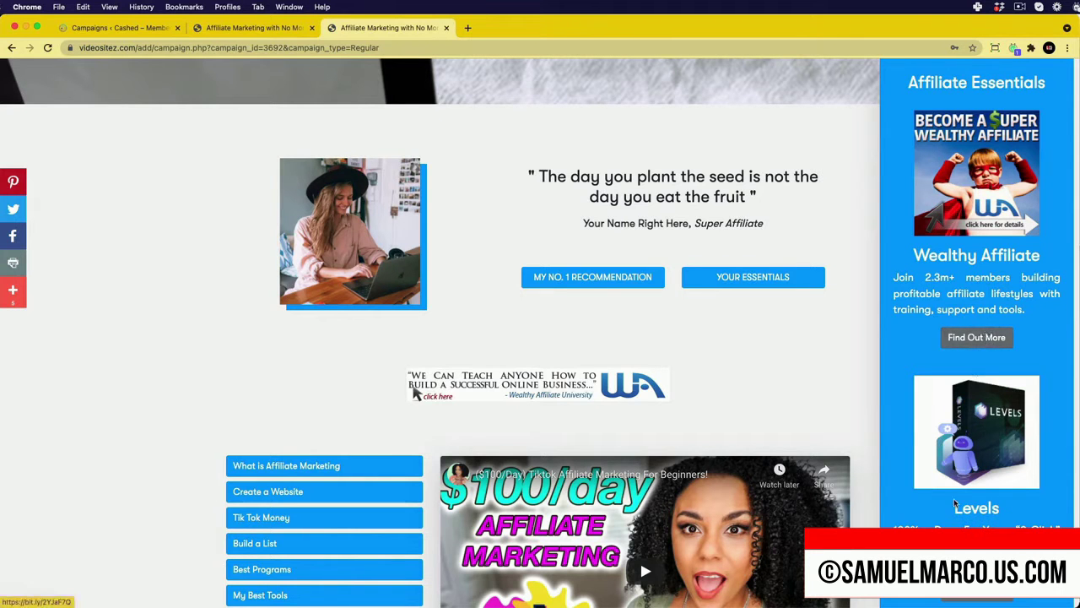
scroll(518, 411, down, 10)
scroll(518, 411, down, 10)
scroll(518, 411, down, 5)
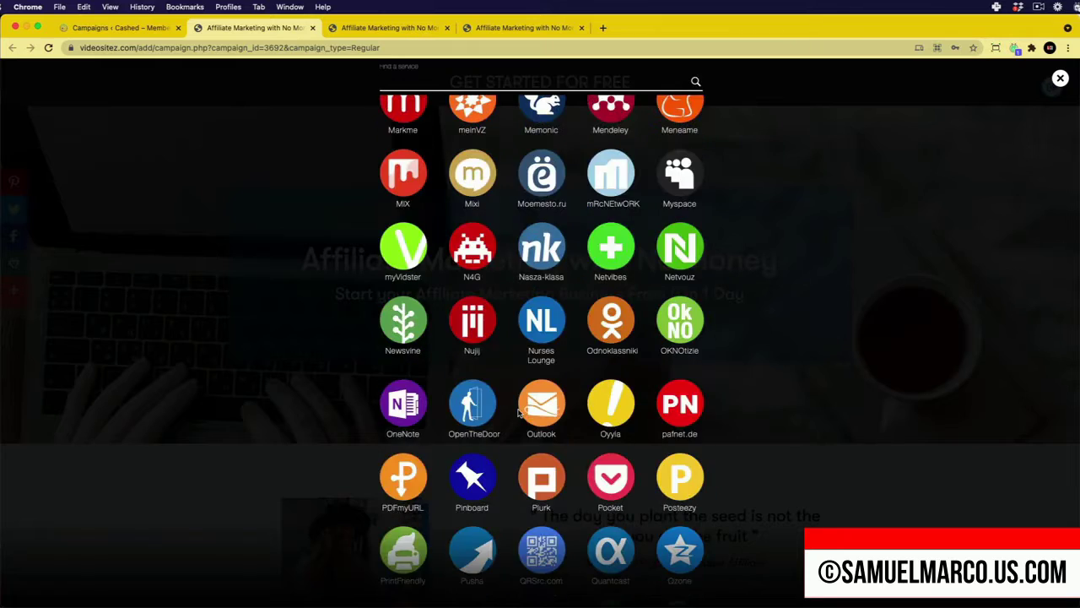
scroll(518, 411, up, 6)
scroll(519, 414, up, 4)
scroll(519, 414, up, 4)
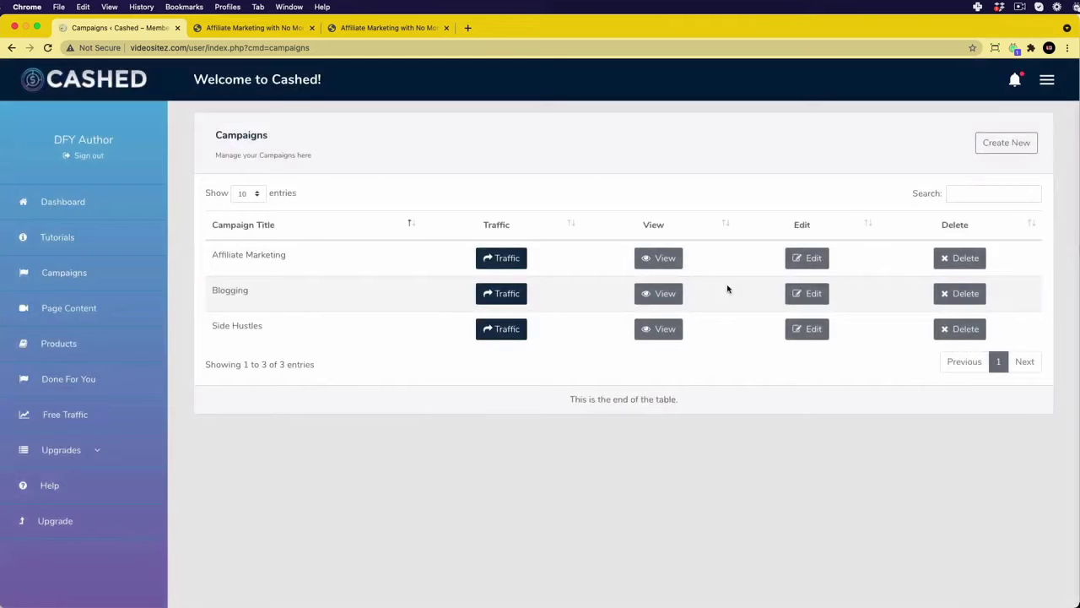
- Open the Affiliate Marketing campaign's edit form and look over its settings
click(805, 259)
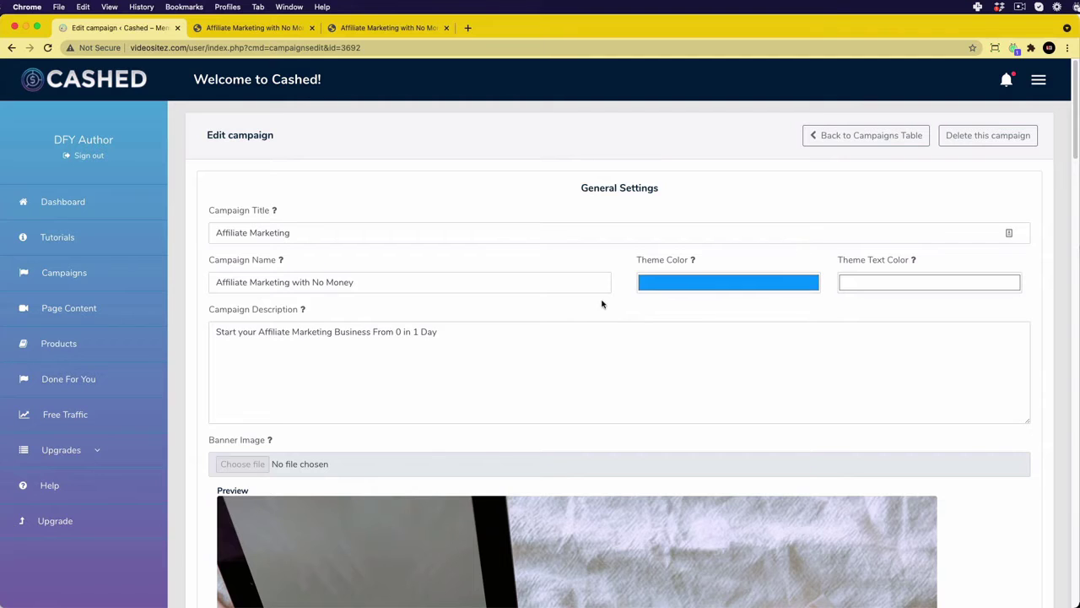
scroll(599, 302, down, 3)
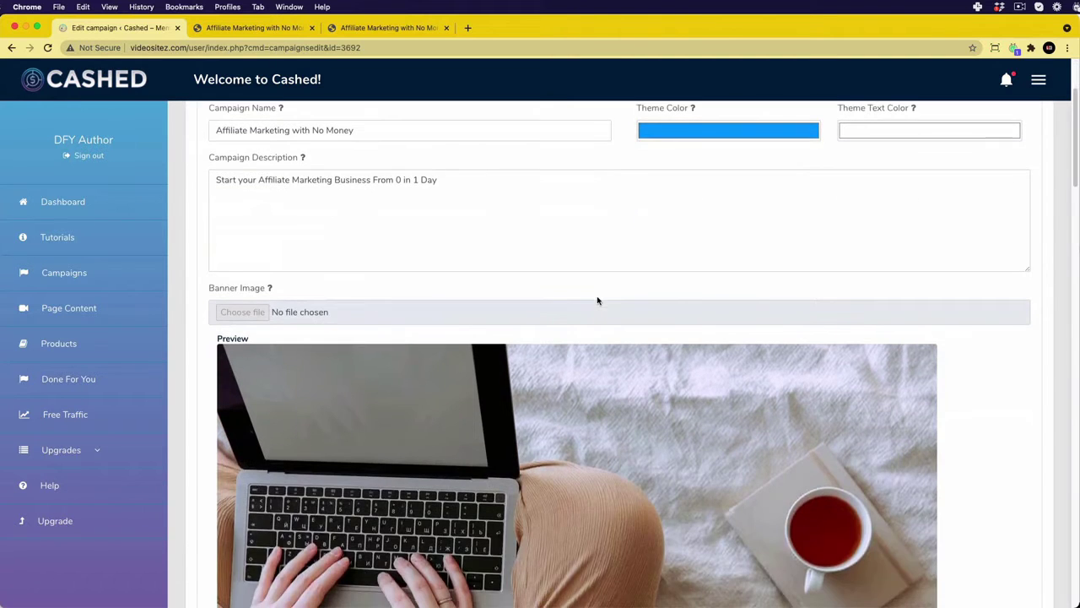
scroll(596, 299, down, 3)
scroll(597, 299, down, 5)
scroll(597, 300, down, 3)
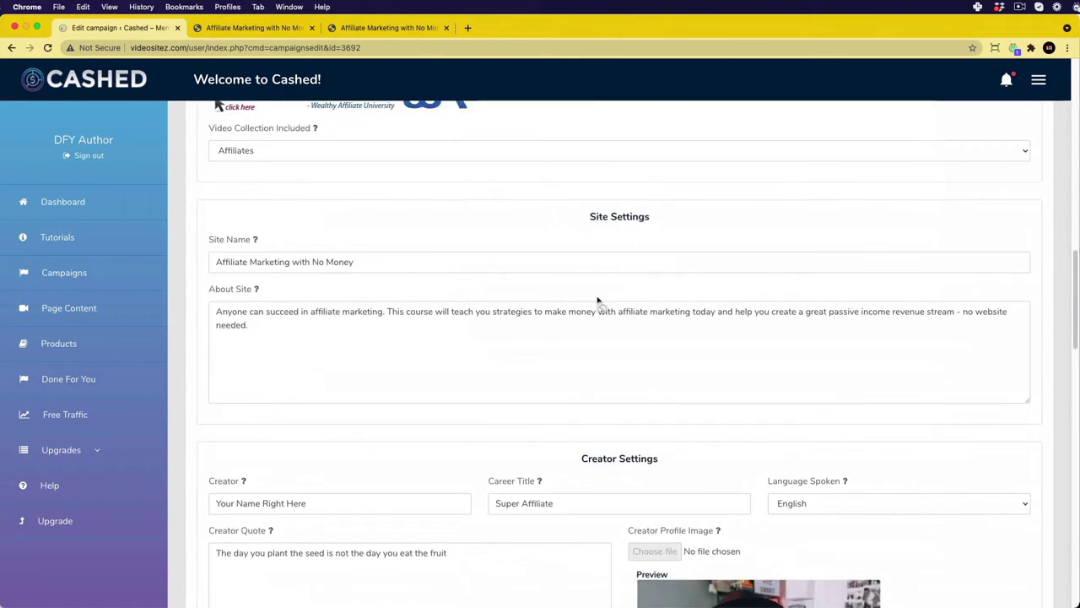
scroll(597, 299, up, 2)
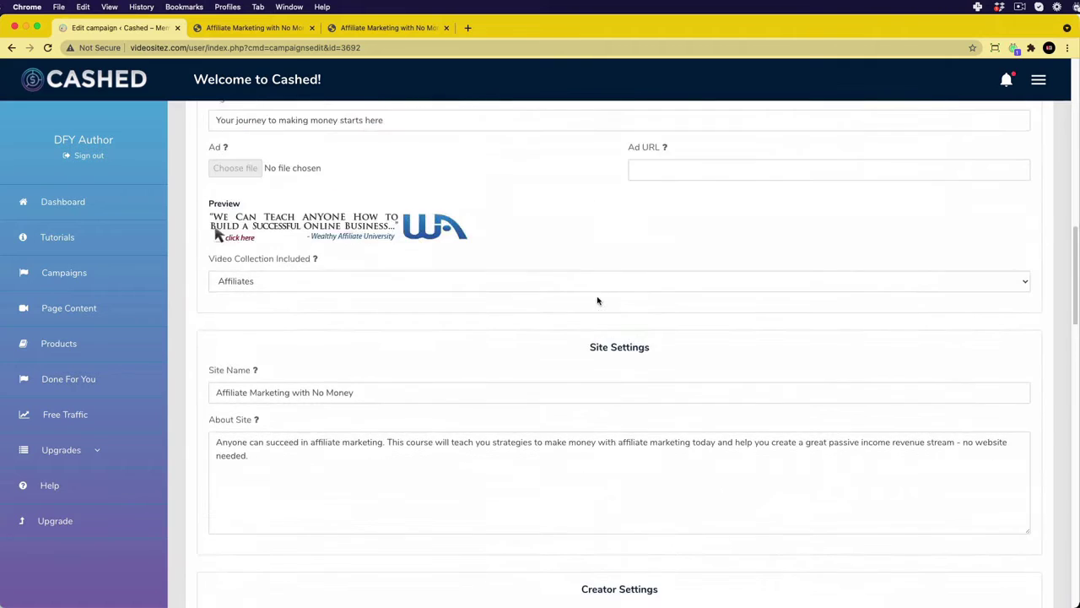
scroll(597, 300, up, 4)
scroll(596, 300, up, 5)
scroll(597, 299, up, 3)
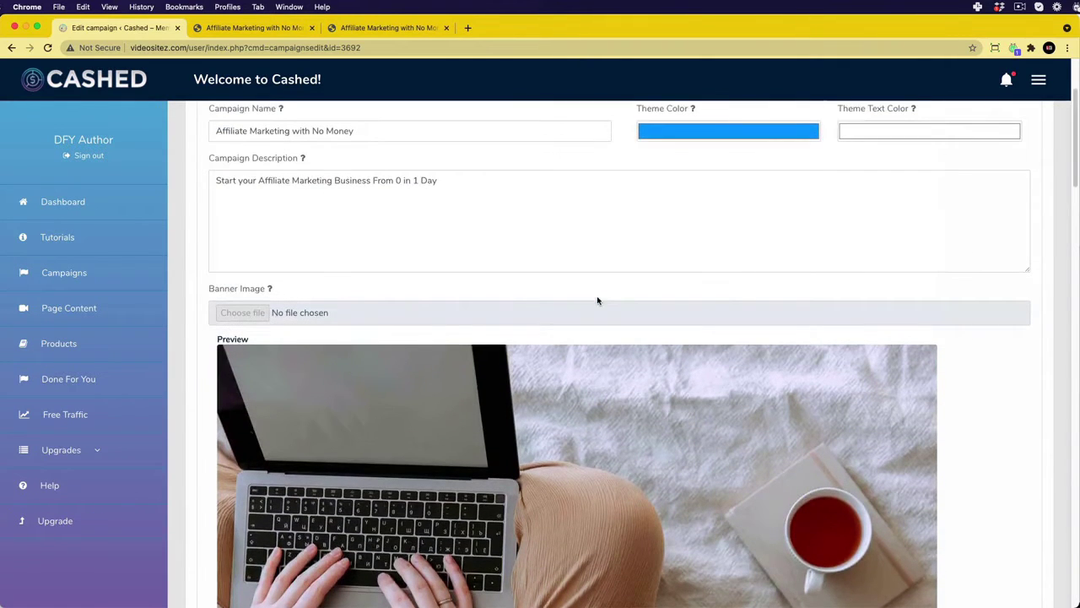
- Scroll to Creator Settings and highlight the 'Your Name Right Here' creator name
scroll(598, 299, down, 5)
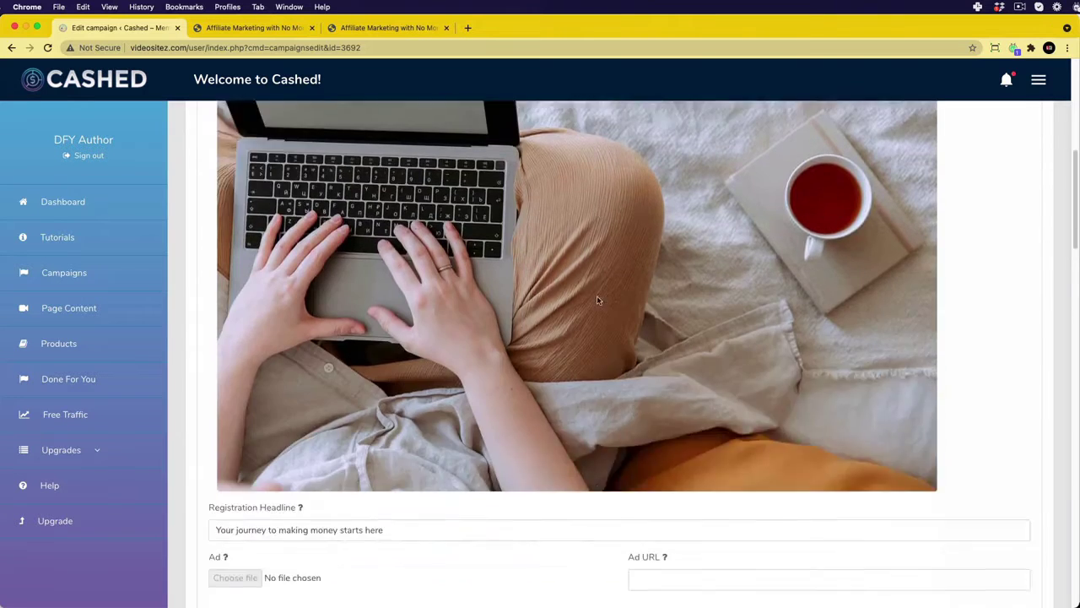
scroll(598, 300, down, 6)
scroll(598, 300, down, 2)
scroll(598, 300, down, 2)
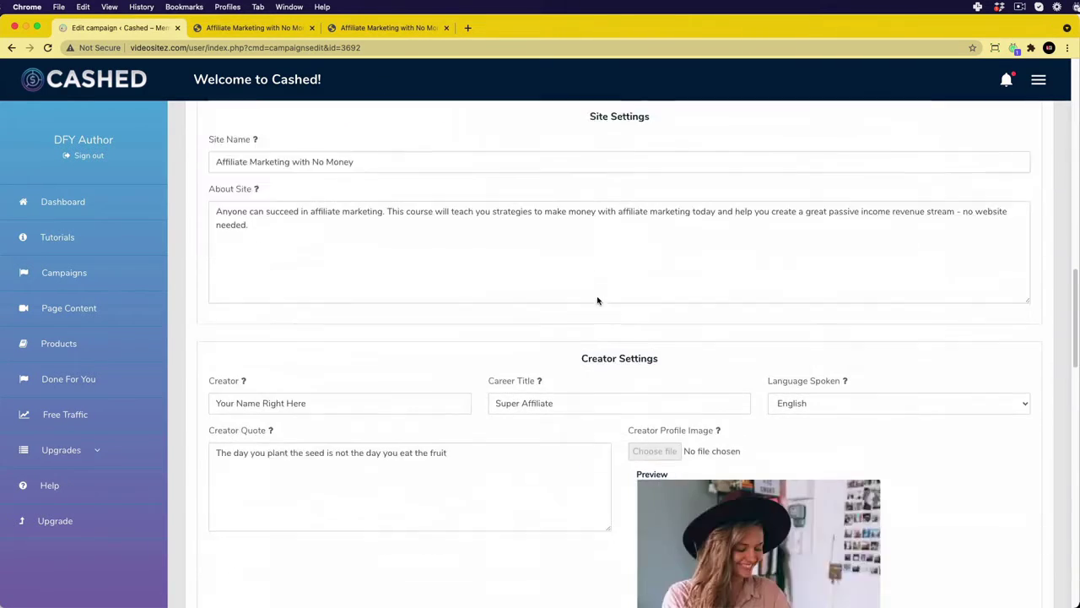
scroll(598, 299, down, 2)
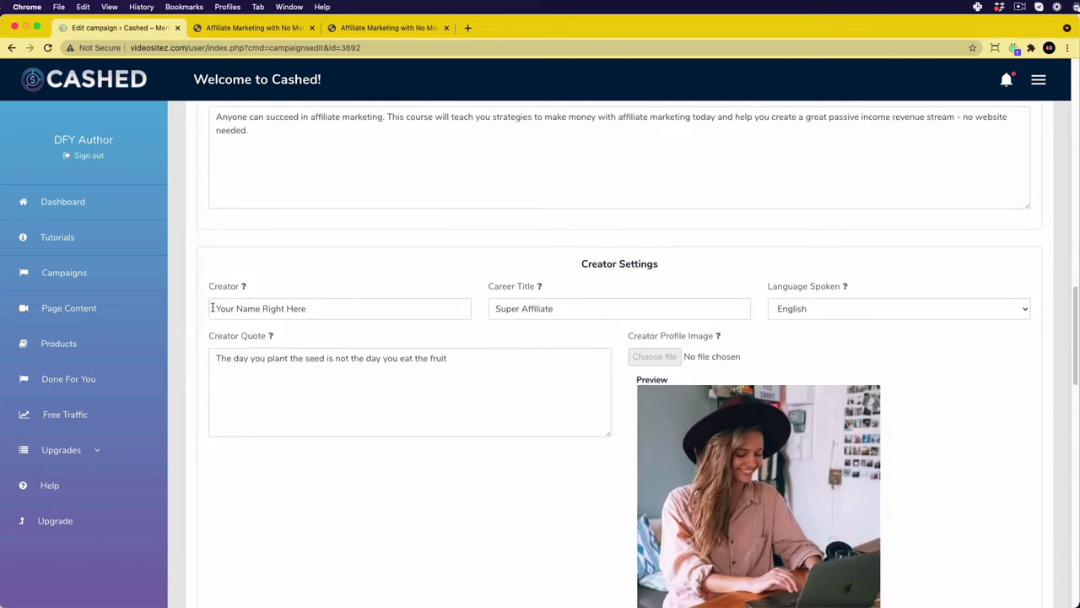
drag(212, 308, 319, 308)
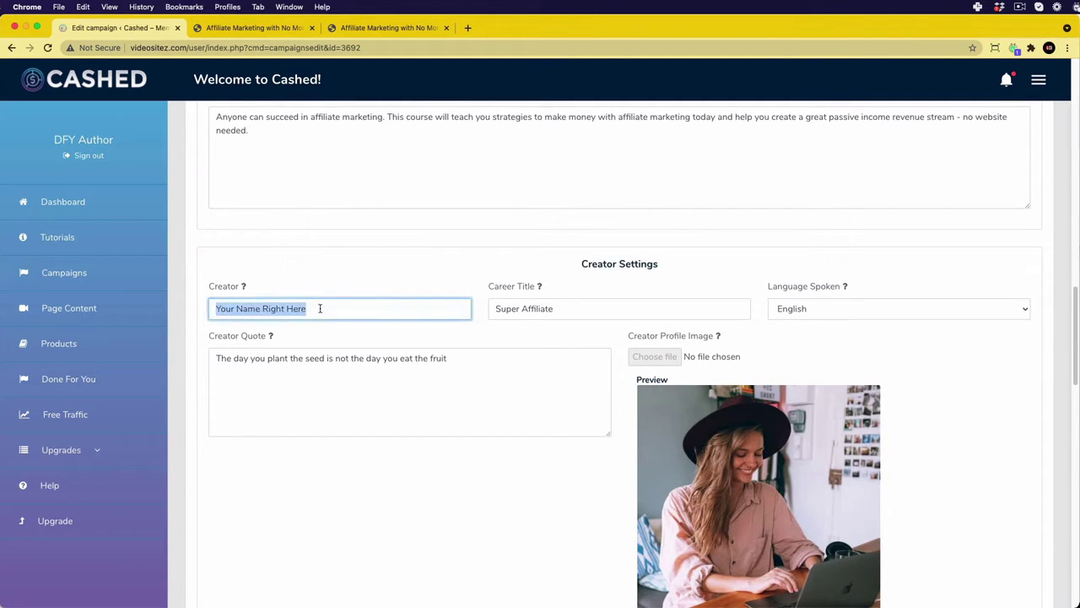
click(320, 308)
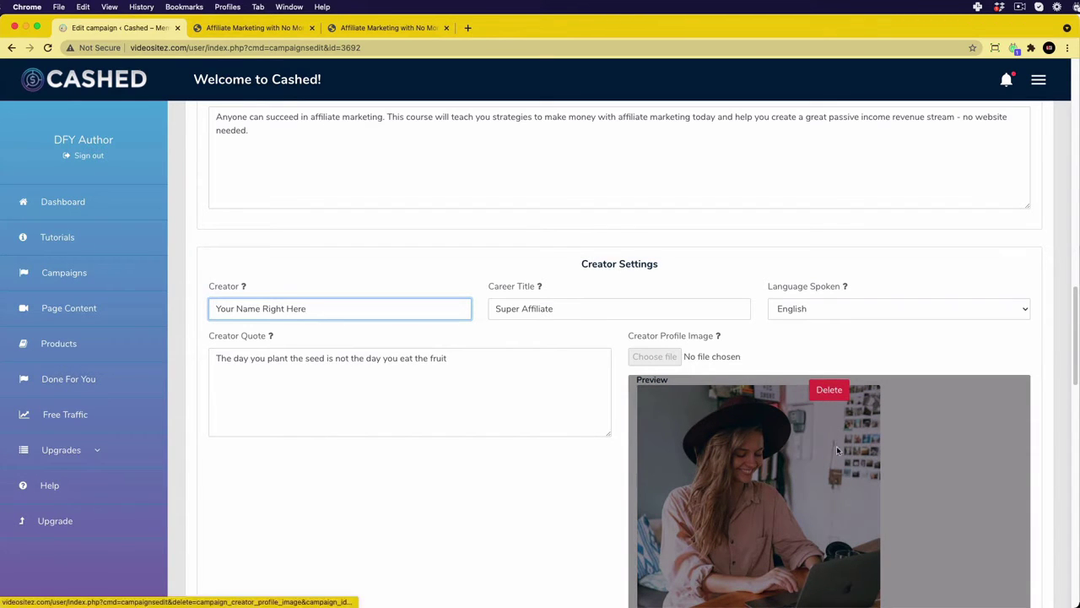
click(253, 28)
- Scroll through the live campaign page to check the creator credit, then return to the top
scroll(442, 350, down, 3)
scroll(442, 350, down, 2)
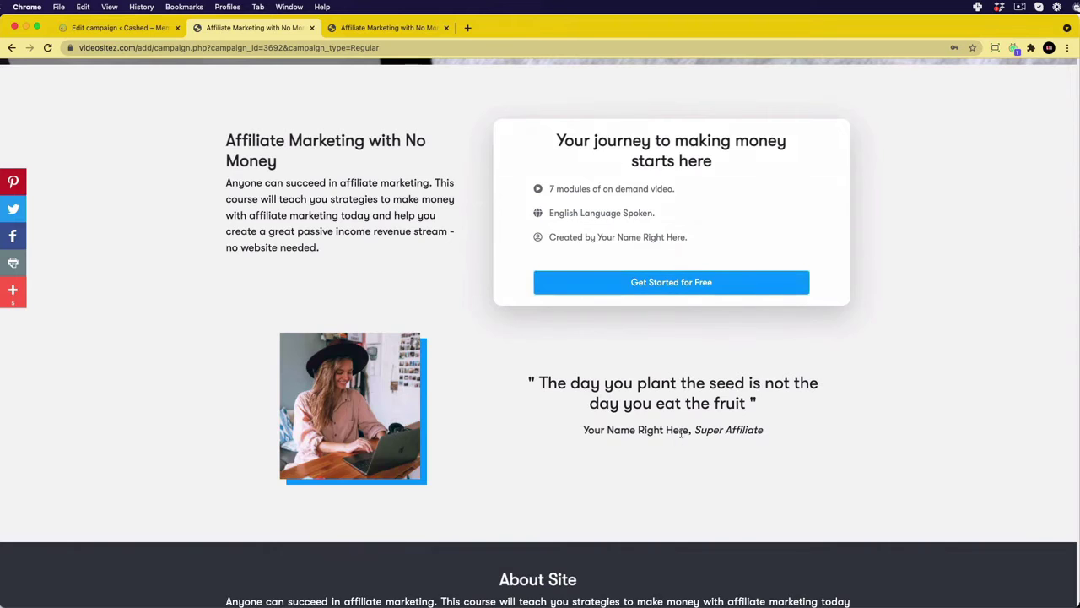
scroll(641, 453, down, 2)
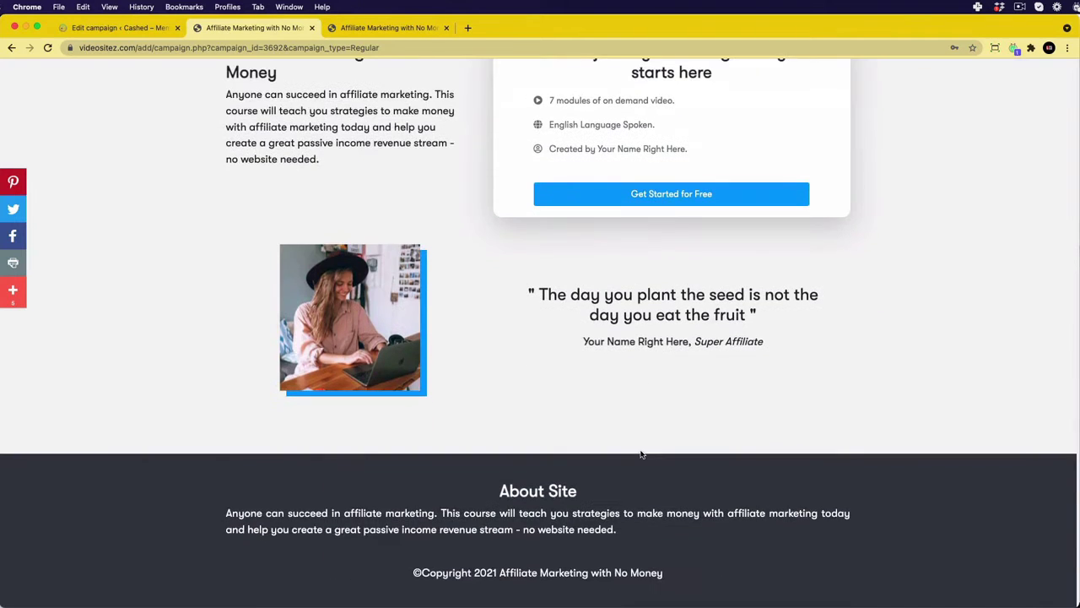
scroll(641, 455, up, 2)
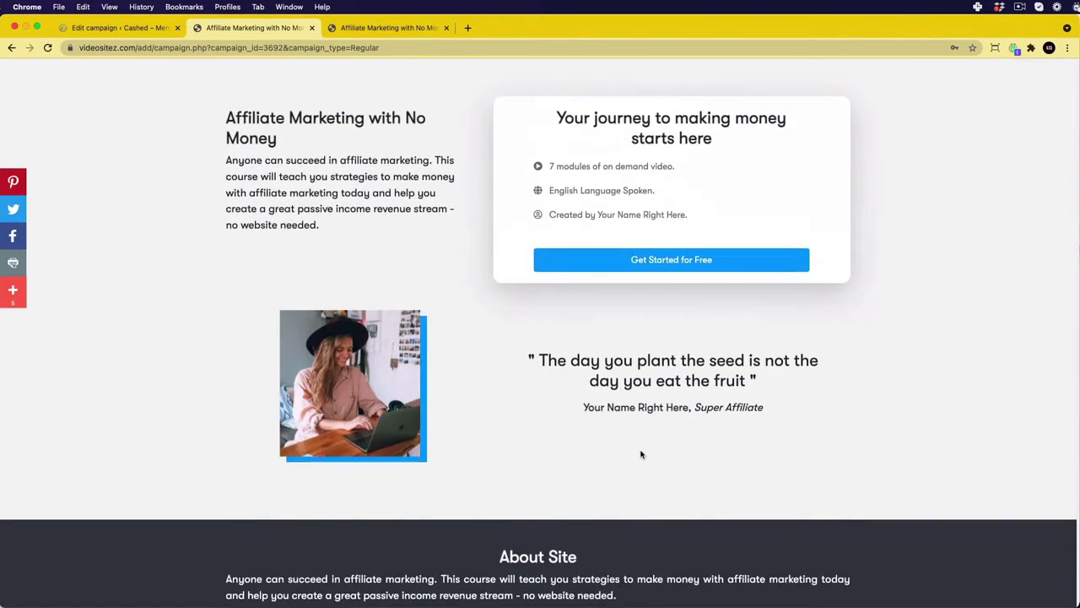
scroll(641, 454, up, 10)
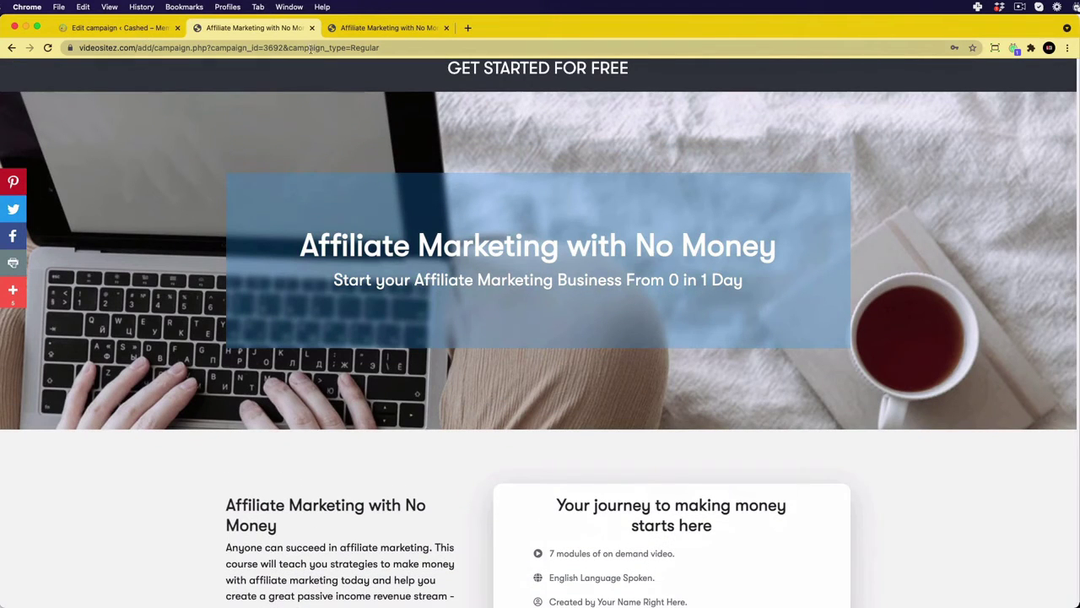
- Open the site's members page and switch the featured video to Tik Tok Money
click(401, 34)
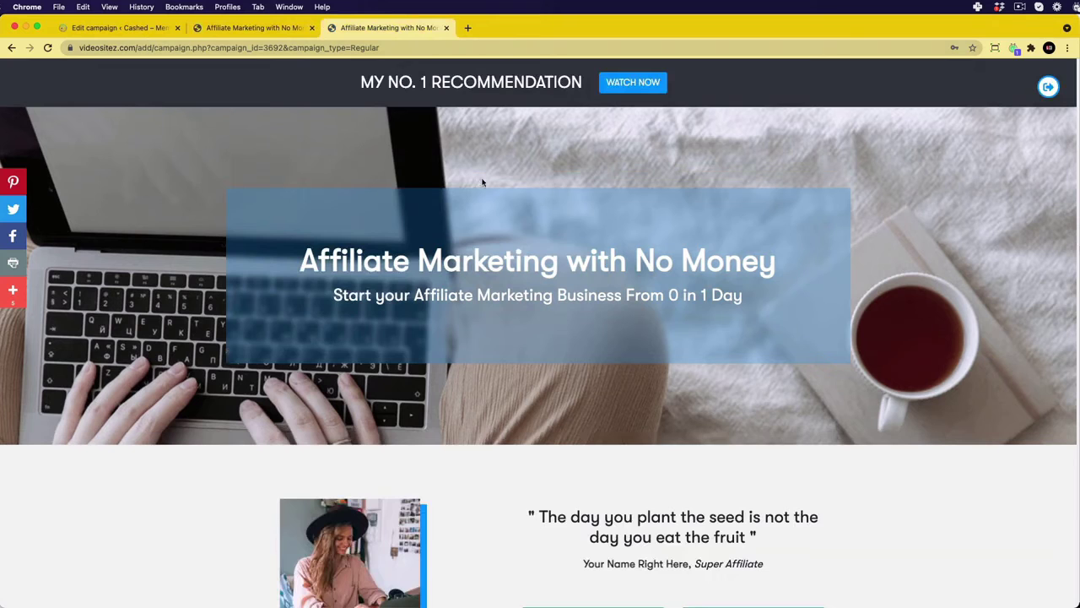
scroll(509, 314, down, 1)
scroll(509, 315, down, 3)
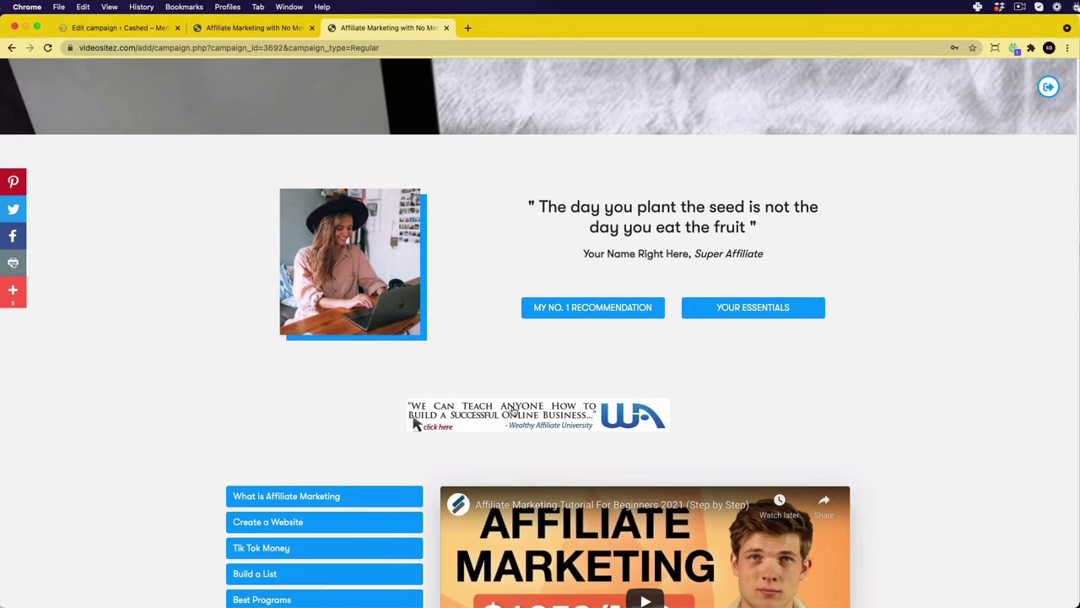
scroll(525, 445, down, 3)
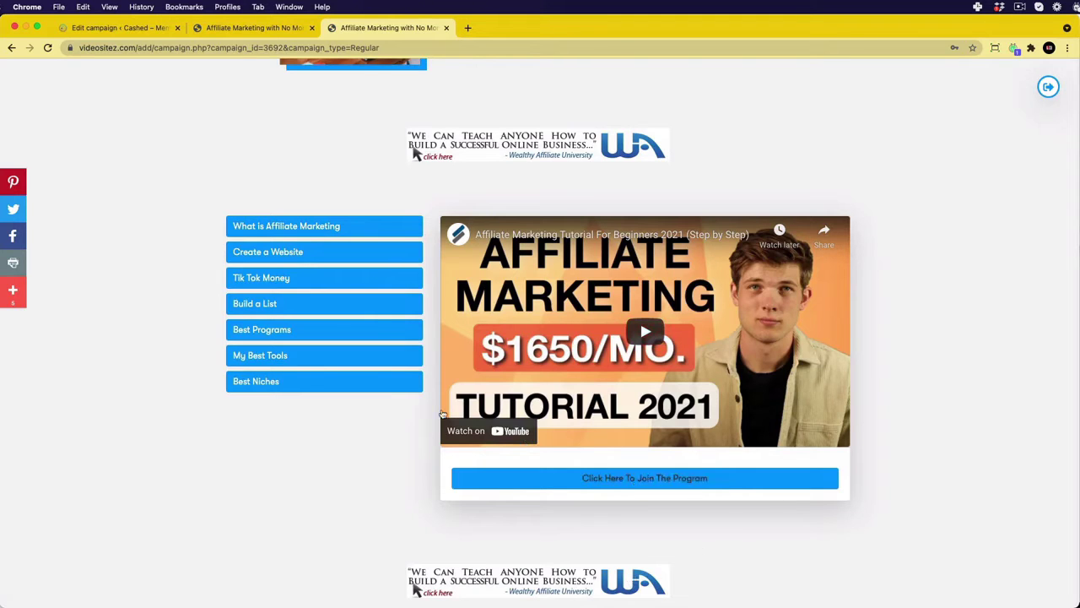
click(344, 248)
click(347, 274)
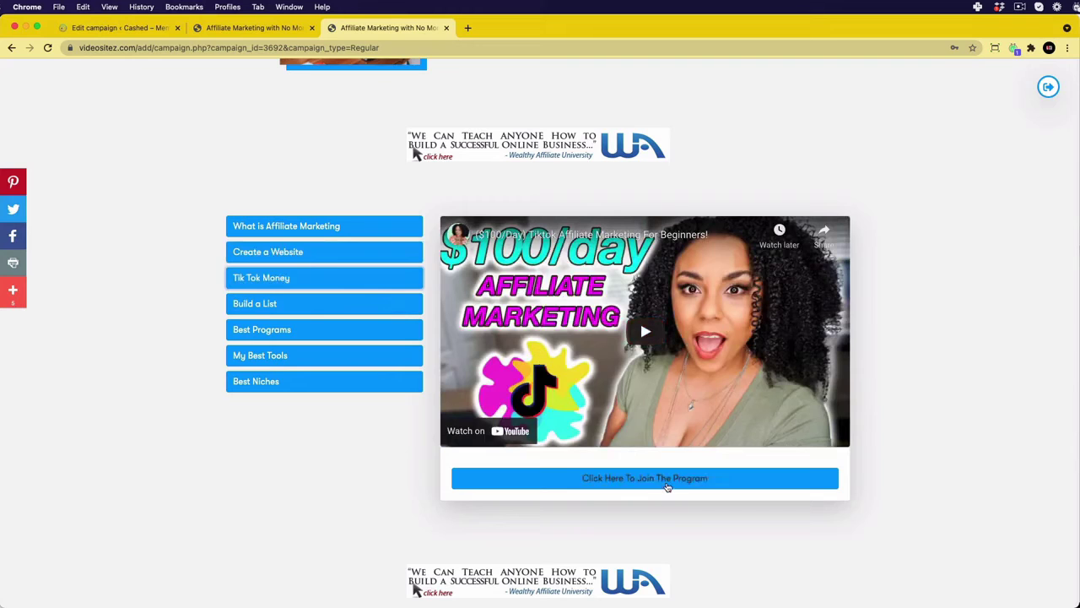
- Open and close the recommendation video popup, then open the Affiliate Essentials side panel
scroll(667, 487, up, 3)
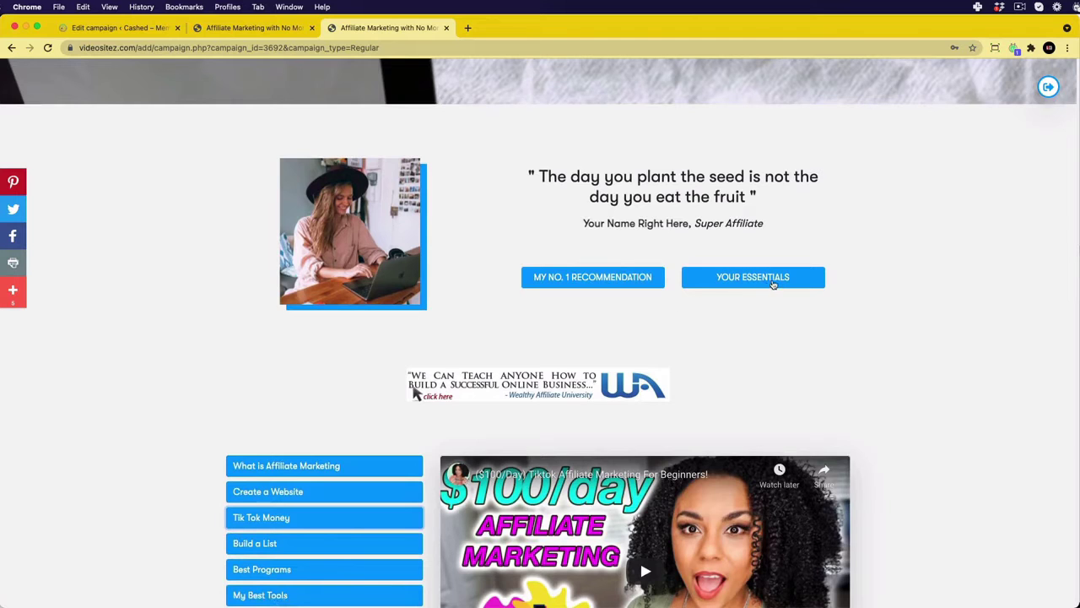
click(623, 276)
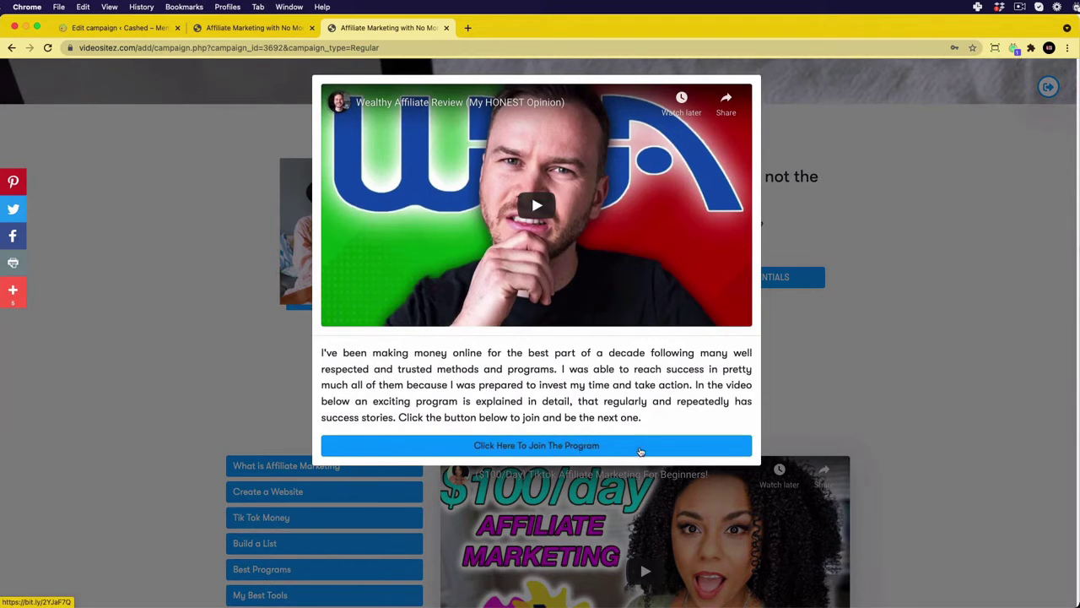
click(848, 382)
click(778, 282)
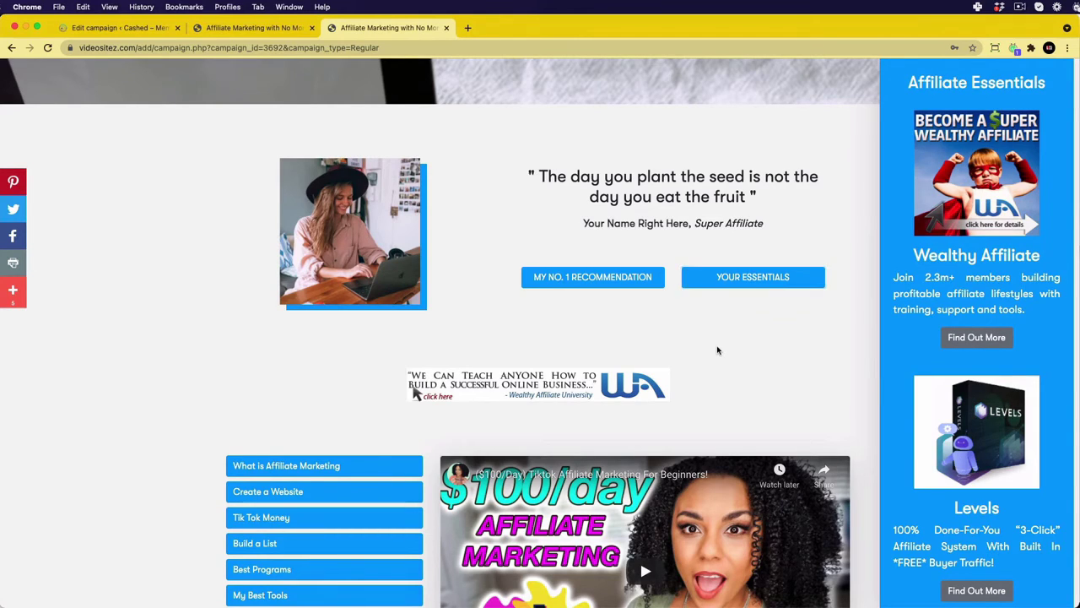
click(133, 34)
- Scroll through the campaign form down to the Dropdown Settings heading
scroll(434, 361, up, 3)
scroll(434, 361, up, 5)
scroll(436, 364, up, 5)
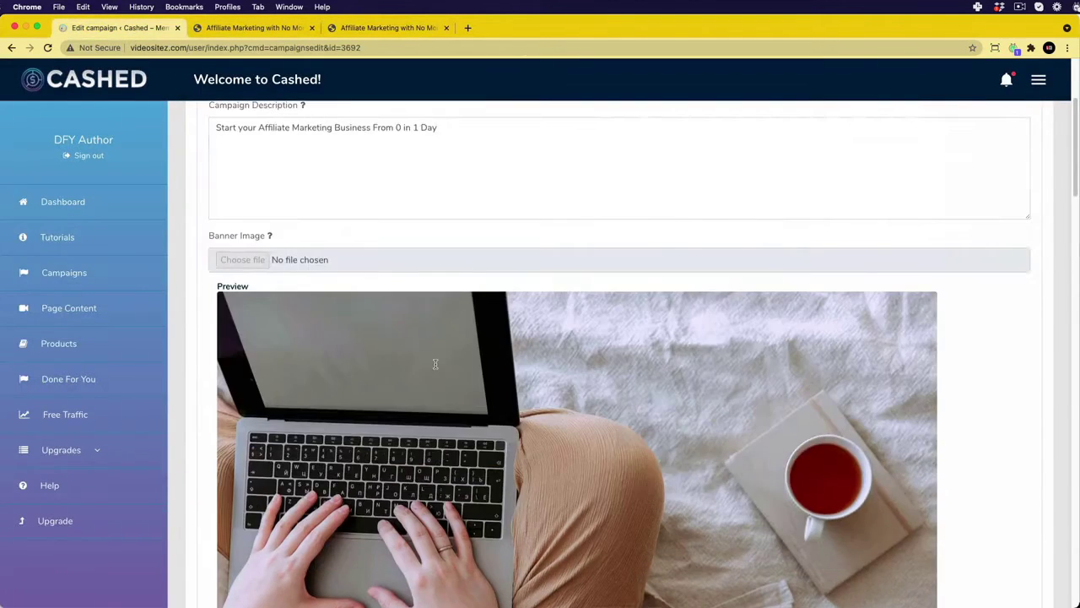
scroll(436, 364, up, 3)
scroll(436, 364, down, 4)
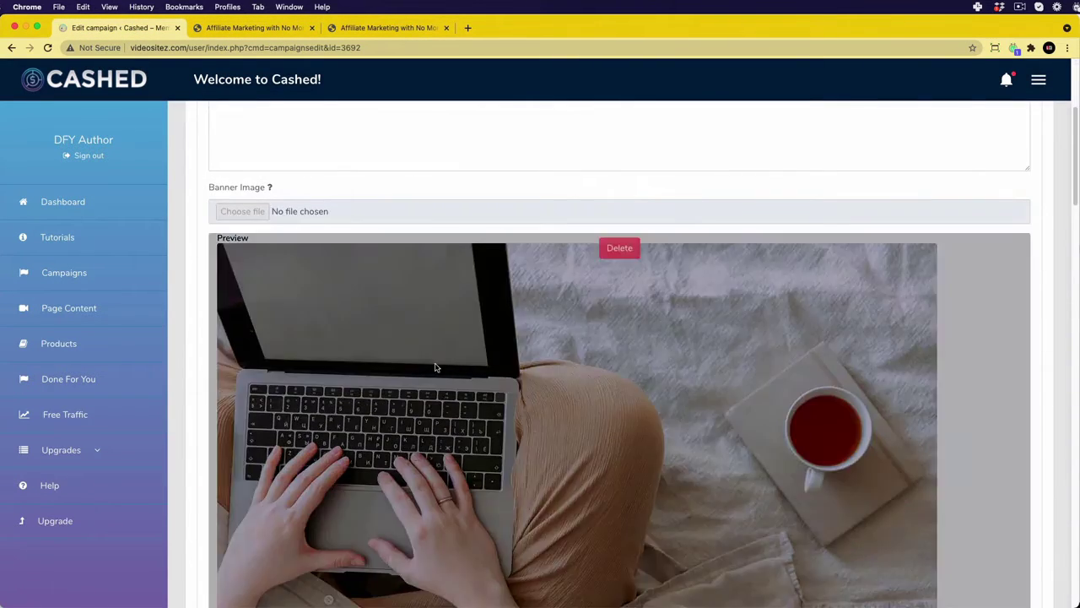
scroll(435, 368, down, 5)
scroll(436, 367, down, 3)
scroll(436, 368, down, 3)
scroll(436, 368, down, 2)
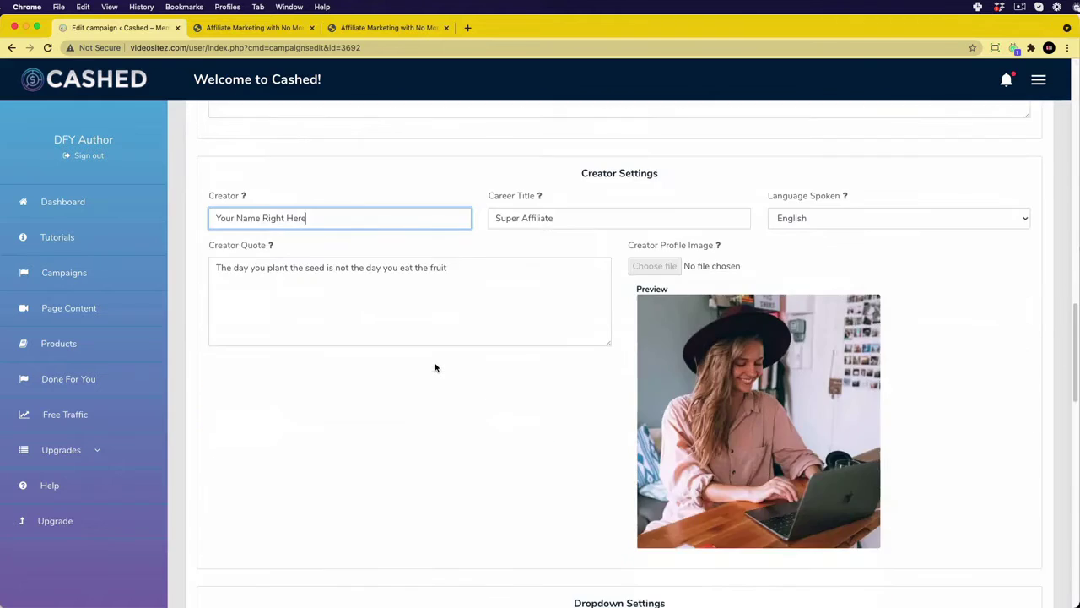
scroll(435, 368, down, 5)
scroll(436, 367, down, 3)
scroll(435, 367, down, 6)
scroll(436, 367, up, 2)
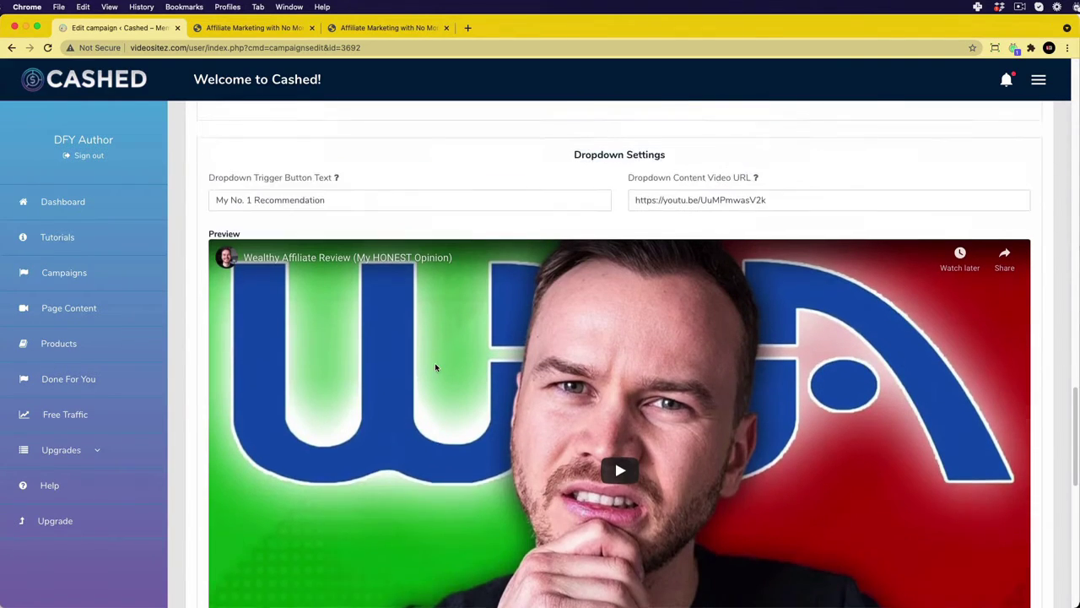
triple_click(626, 227)
- Highlight the dropdown button URL label and briefly compare it with the live site
scroll(626, 368, down, 4)
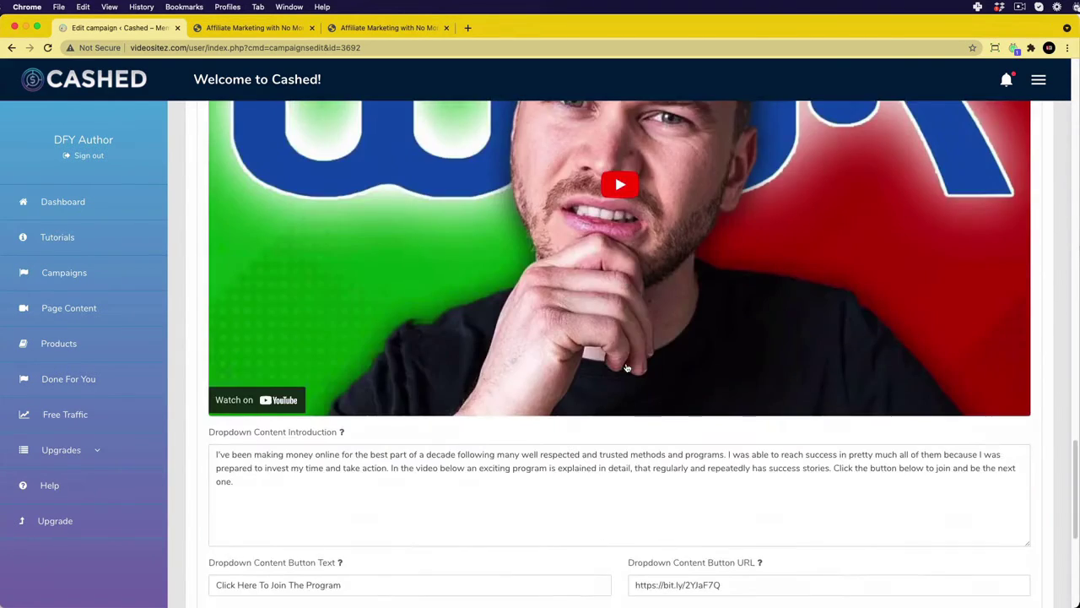
scroll(626, 368, down, 5)
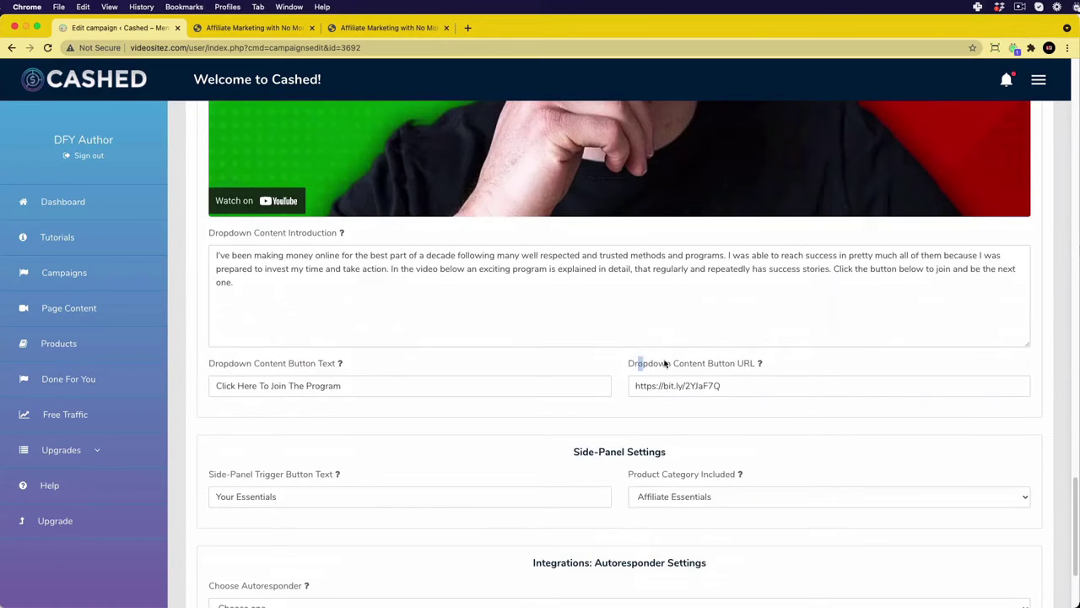
drag(665, 363, 743, 377)
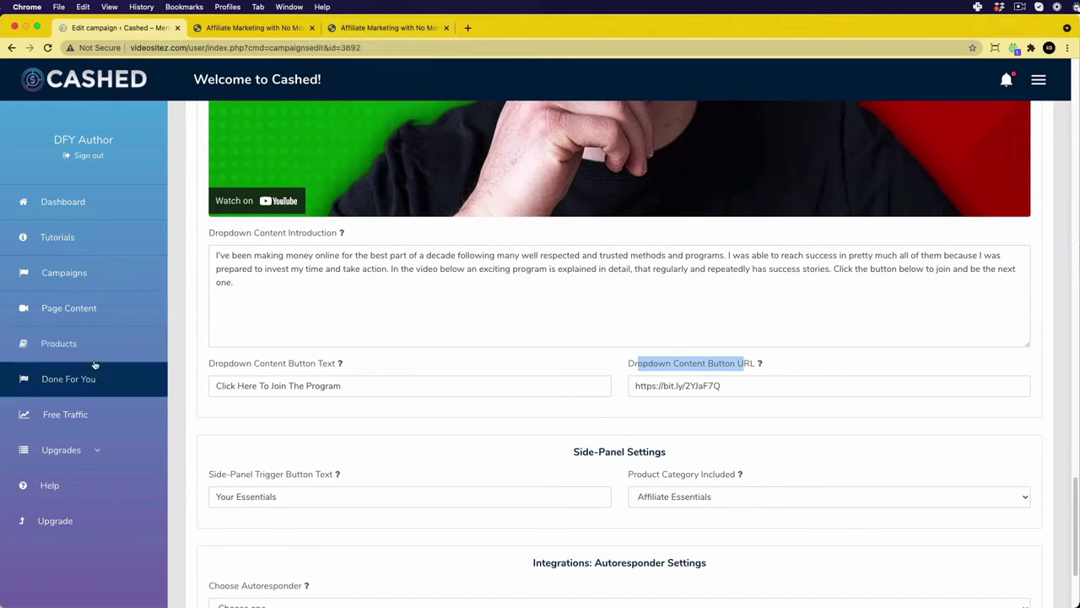
click(356, 30)
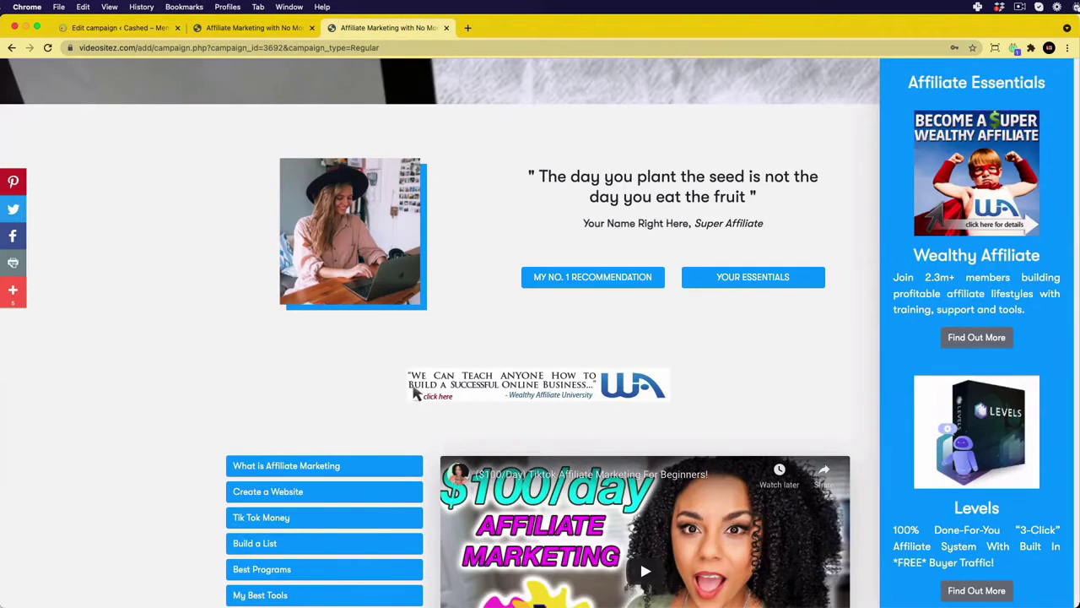
click(127, 28)
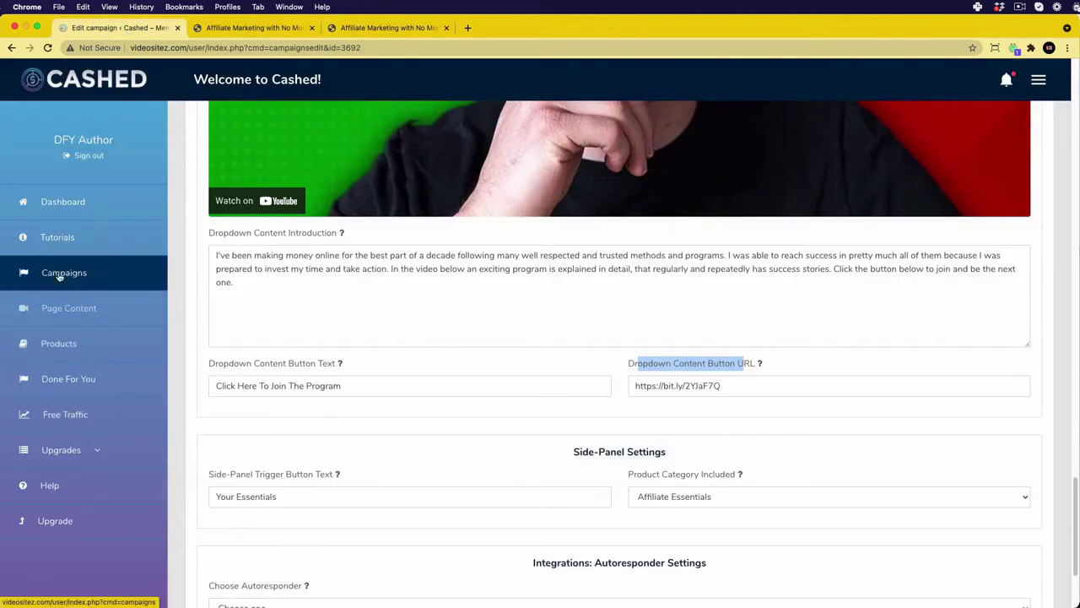
- Open the Products list and scroll through the product catalogue
click(71, 346)
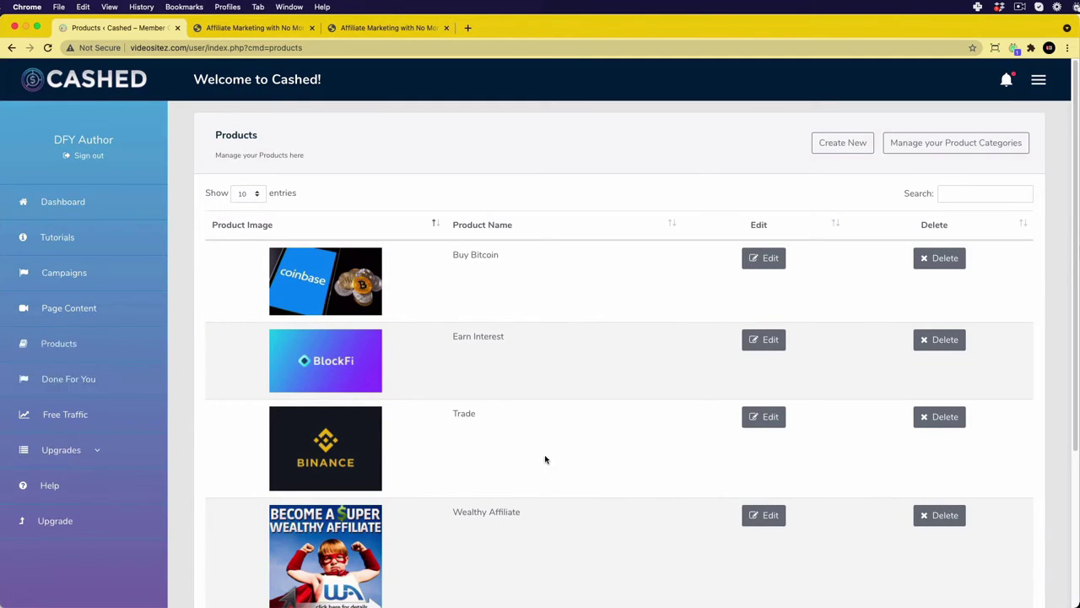
scroll(596, 553, down, 3)
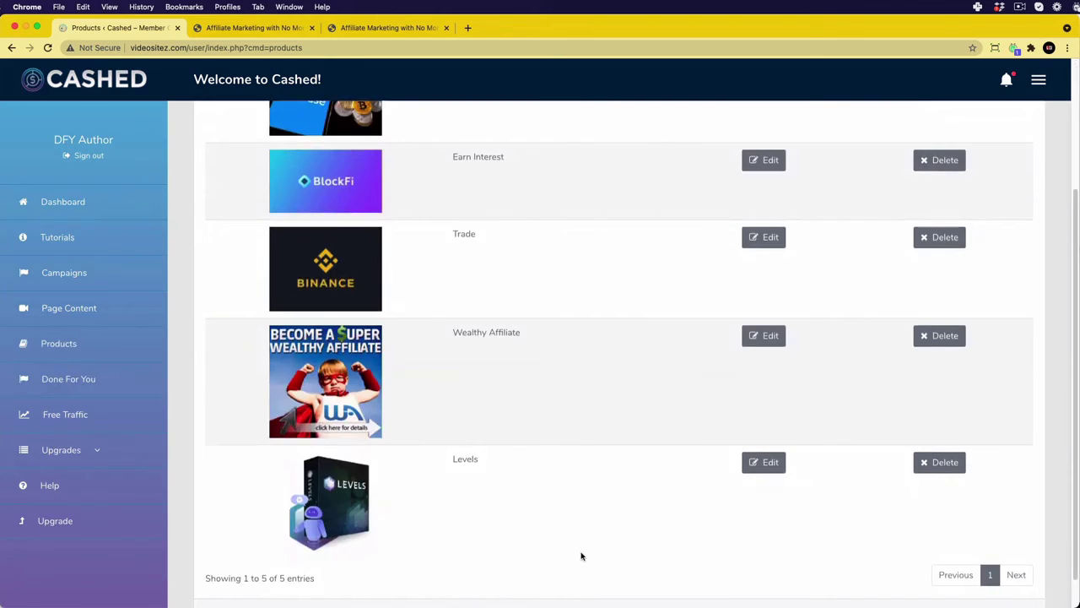
scroll(580, 556, up, 2)
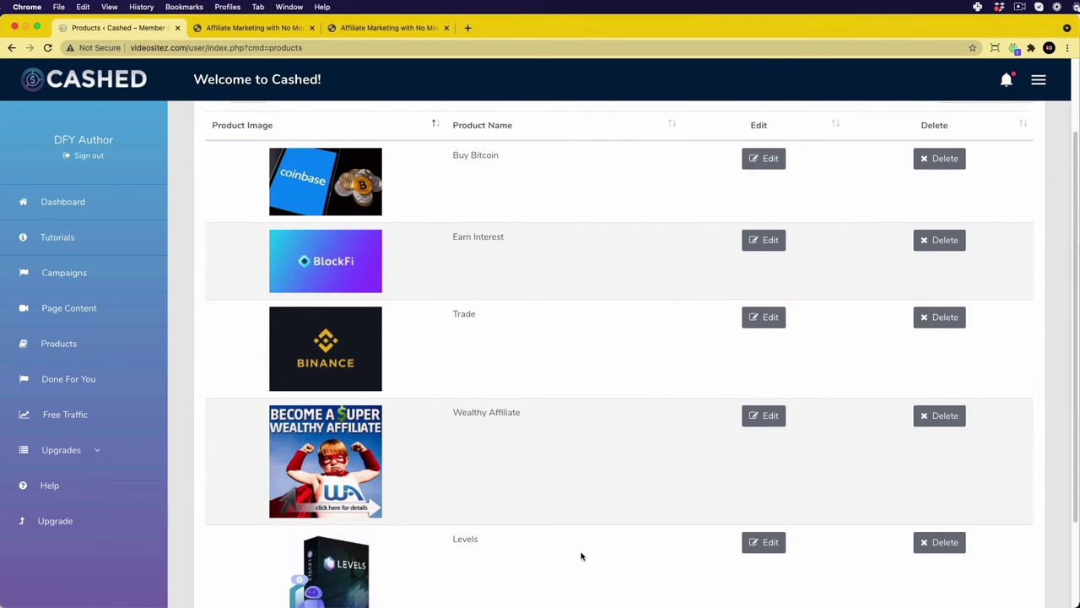
scroll(581, 555, down, 1)
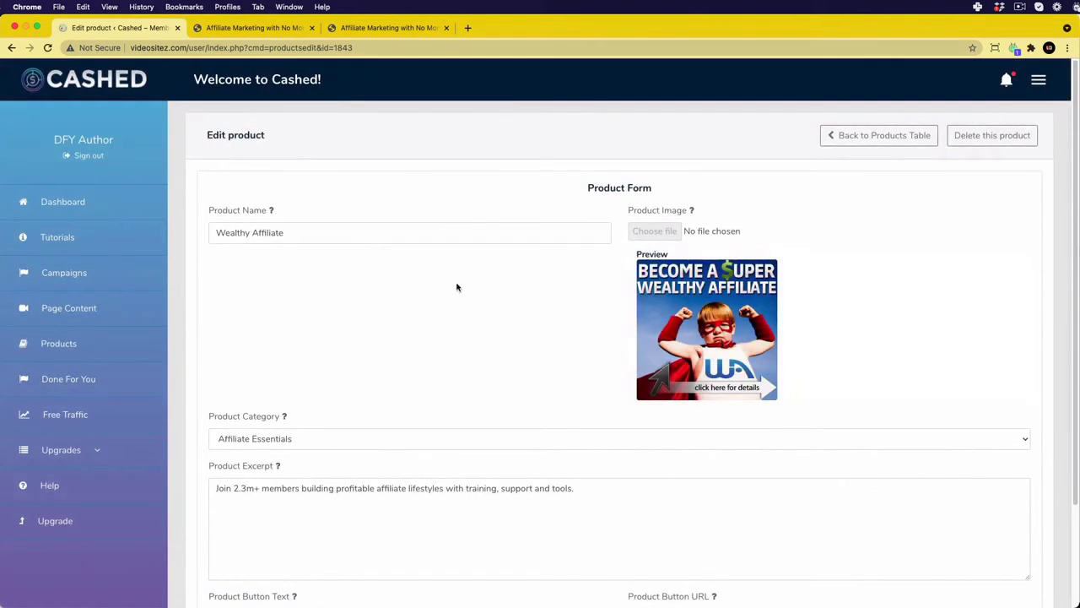
scroll(406, 546, down, 3)
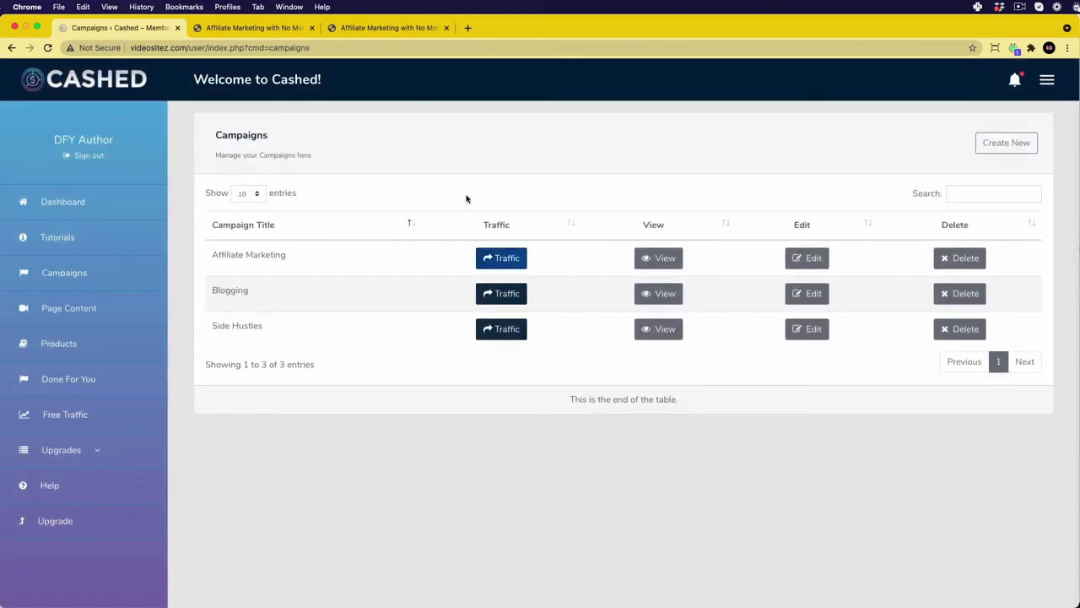
- Check the live site's MY NO. 1 RECOMMENDATION video popup, then return to Cashed
click(363, 31)
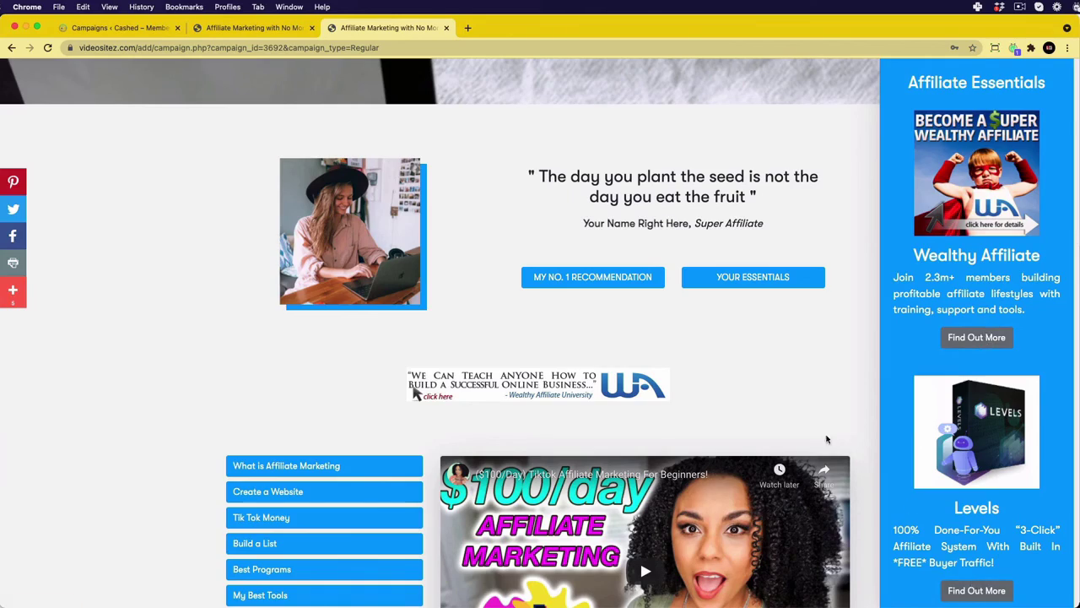
click(626, 278)
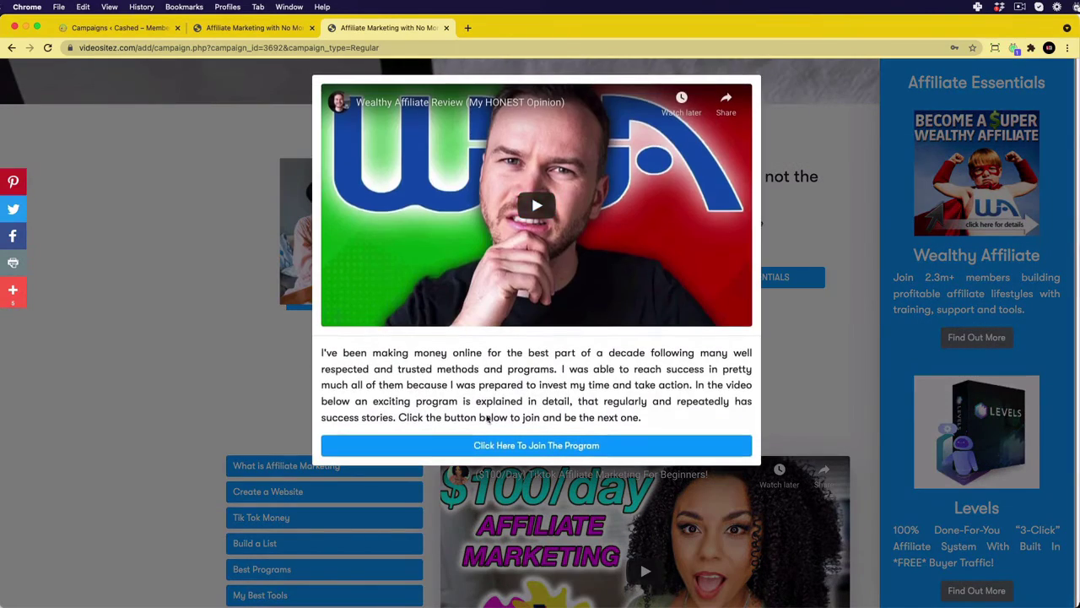
click(158, 359)
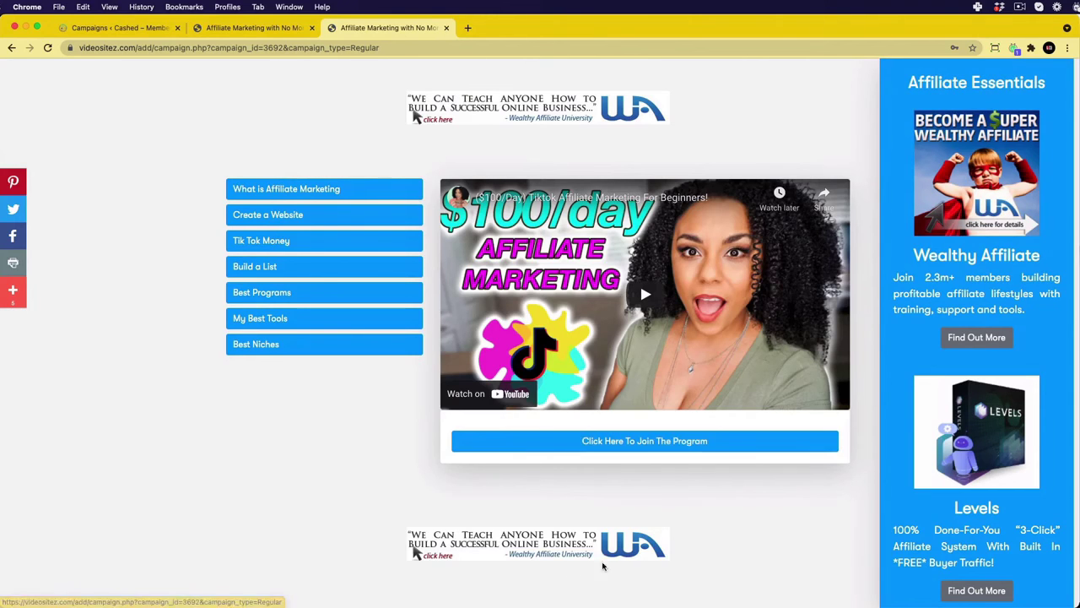
click(132, 31)
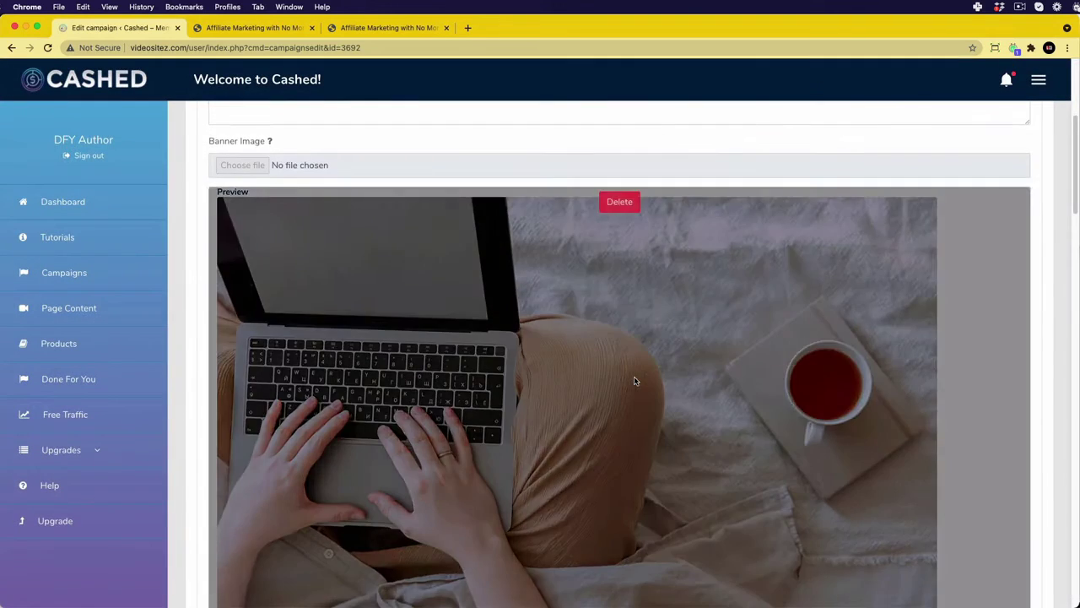
scroll(634, 378, down, 4)
scroll(635, 377, down, 2)
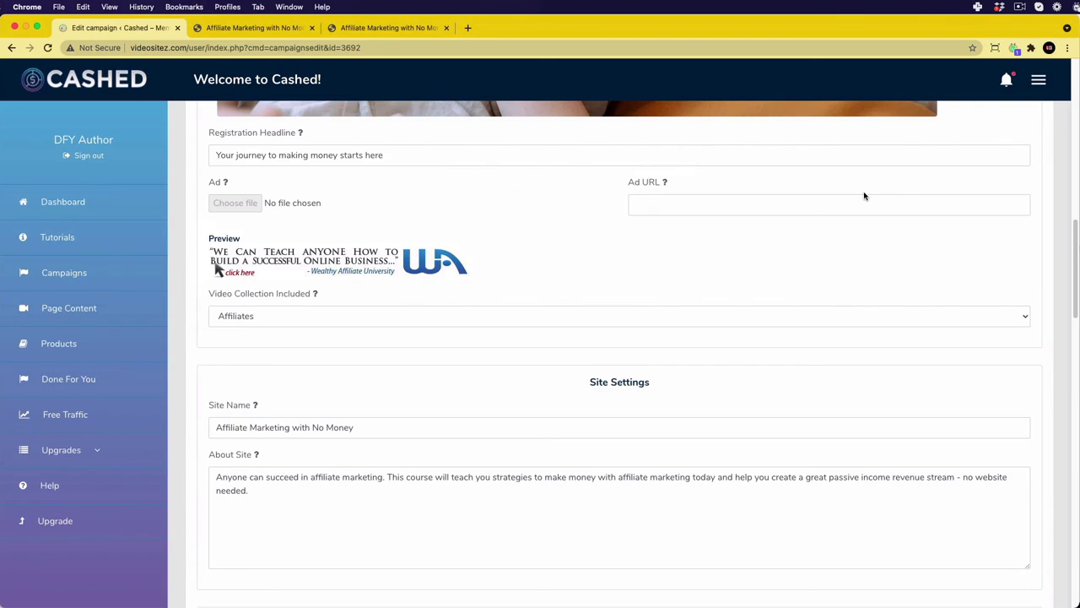
click(389, 28)
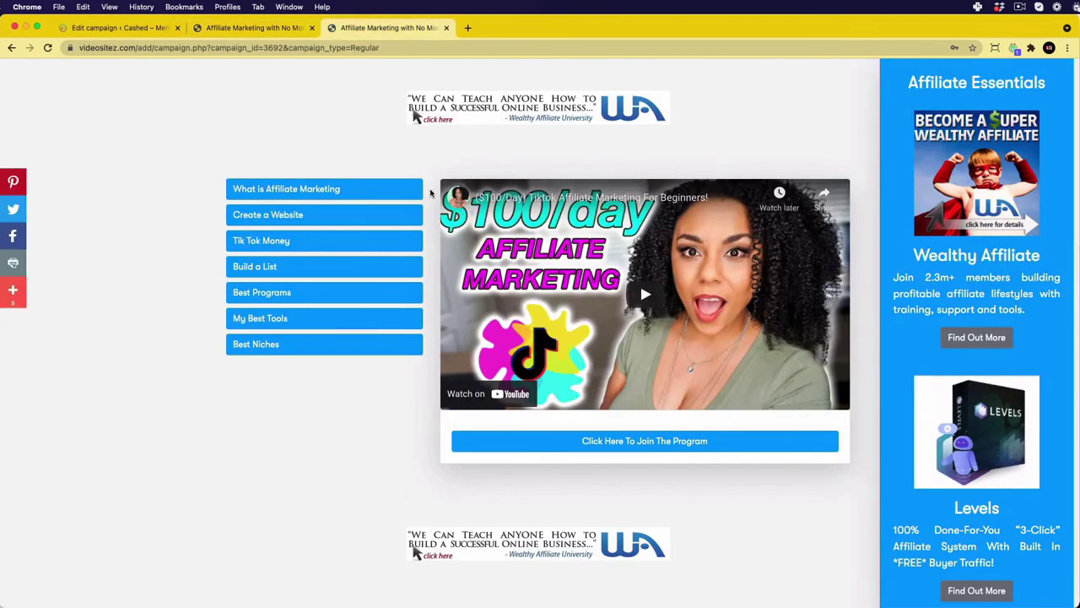
scroll(553, 245, up, 10)
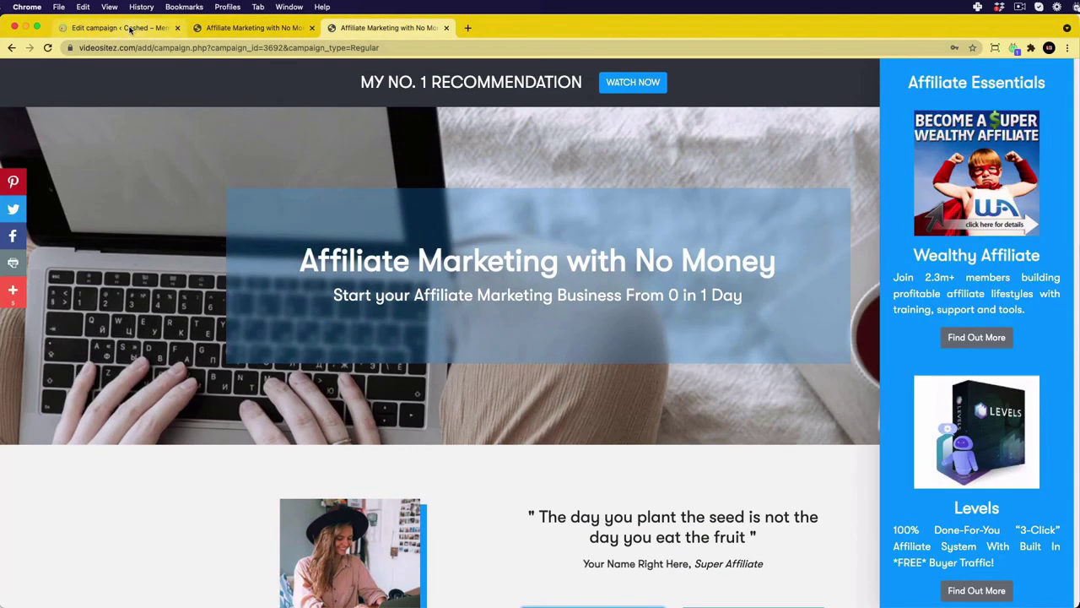
click(129, 30)
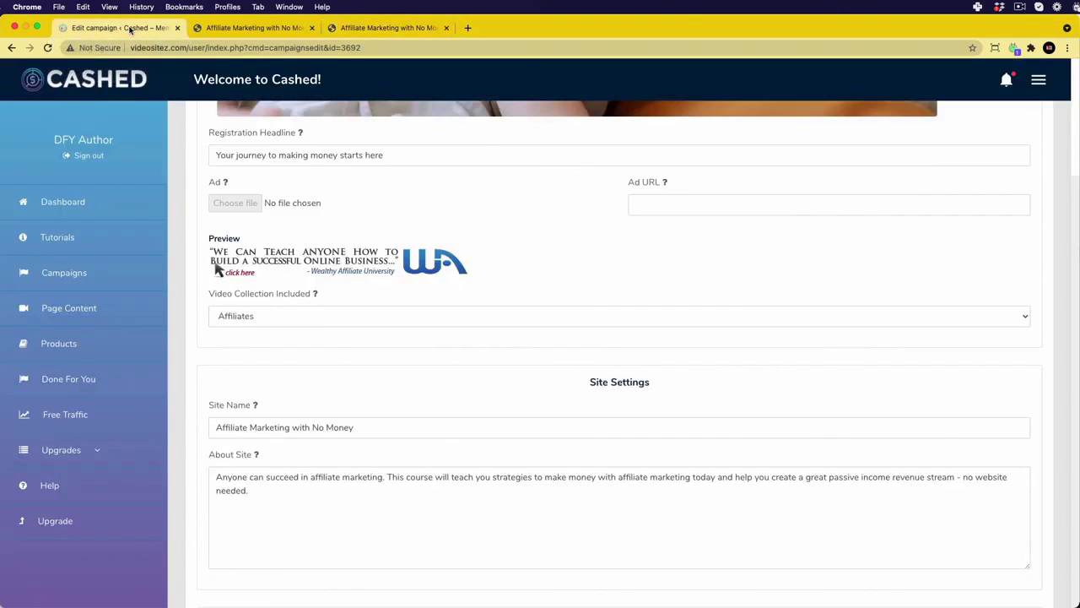
scroll(697, 566, down, 10)
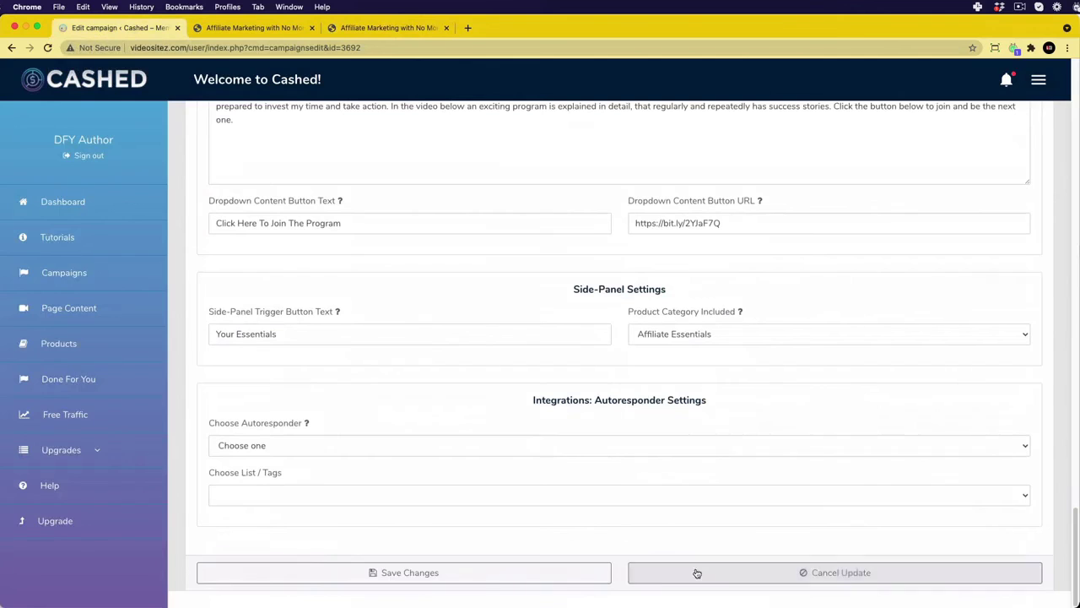
- Save the Affiliate Marketing campaign edits with Save Changes
click(518, 582)
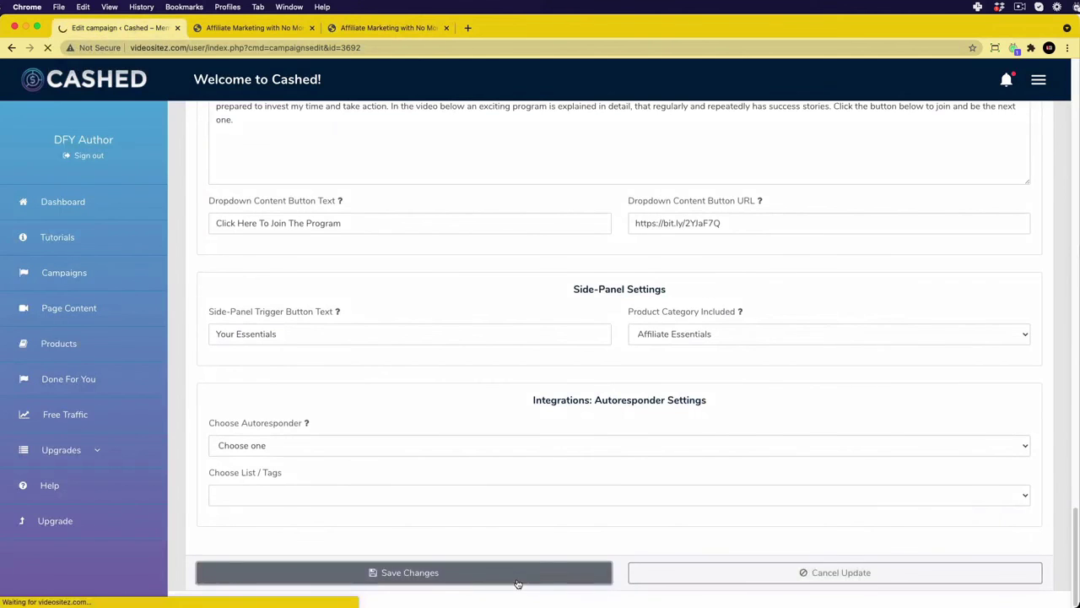